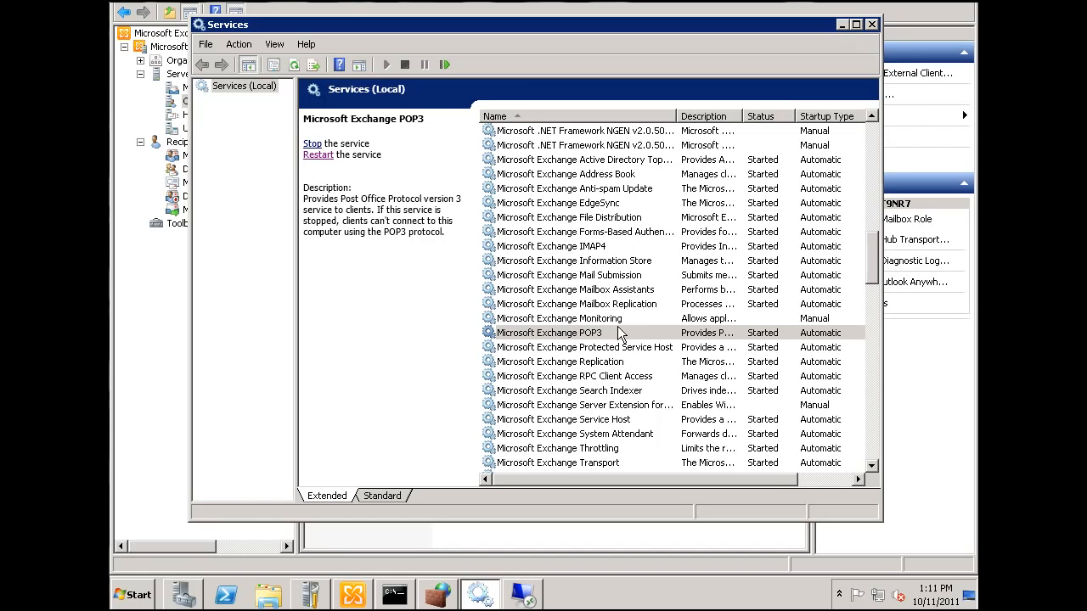
Check the status and startup type of the Microsoft Exchange POP3 and IMAP4 services, and minimize the Services window
left_click(605, 331)
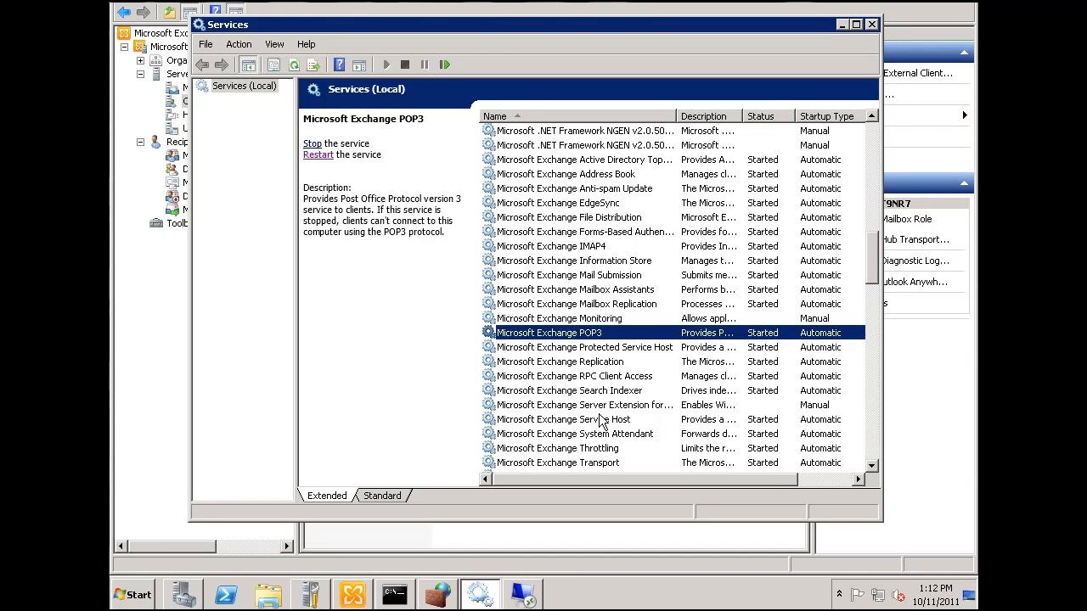
left_click(602, 248)
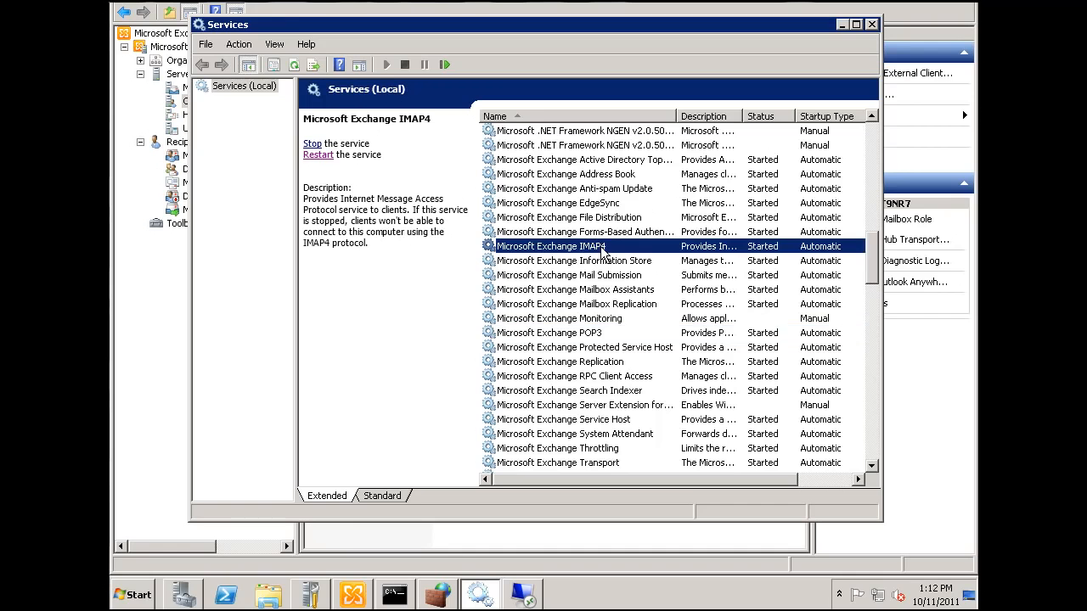
left_click(595, 333)
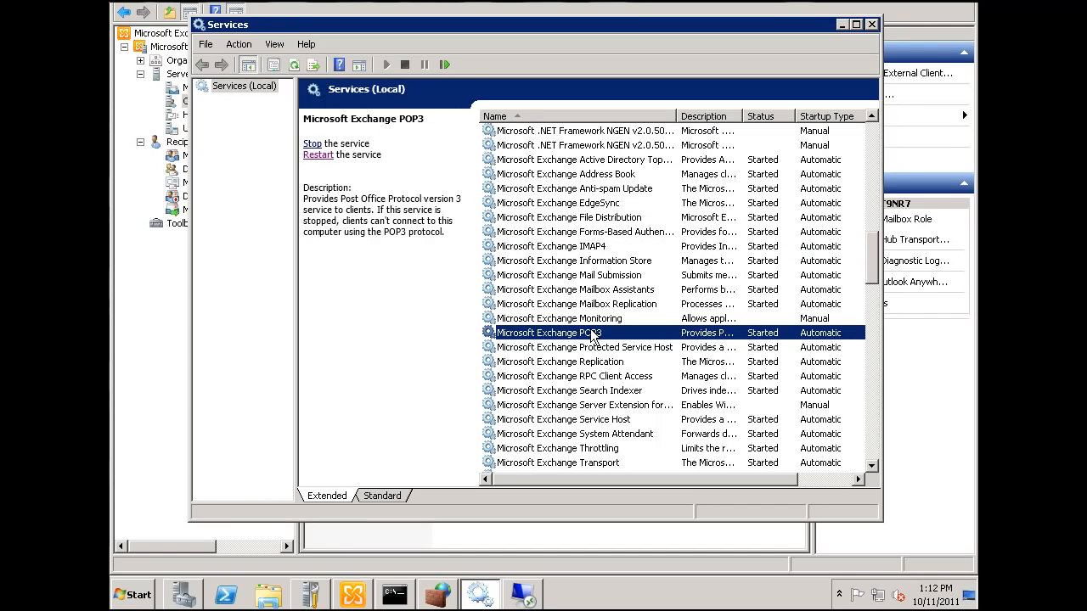
left_click(594, 248)
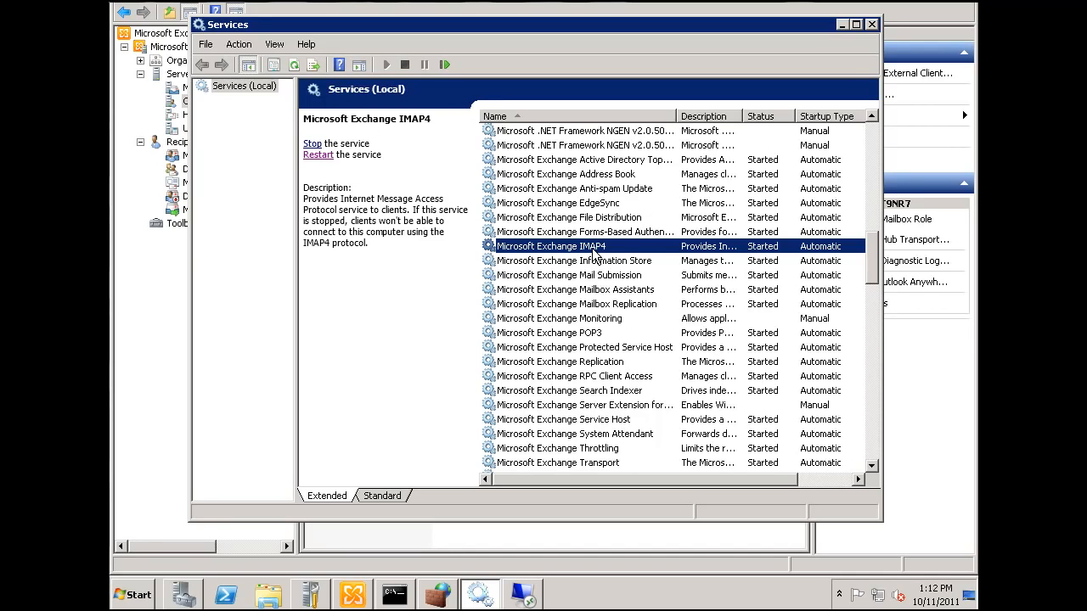
left_click(590, 333)
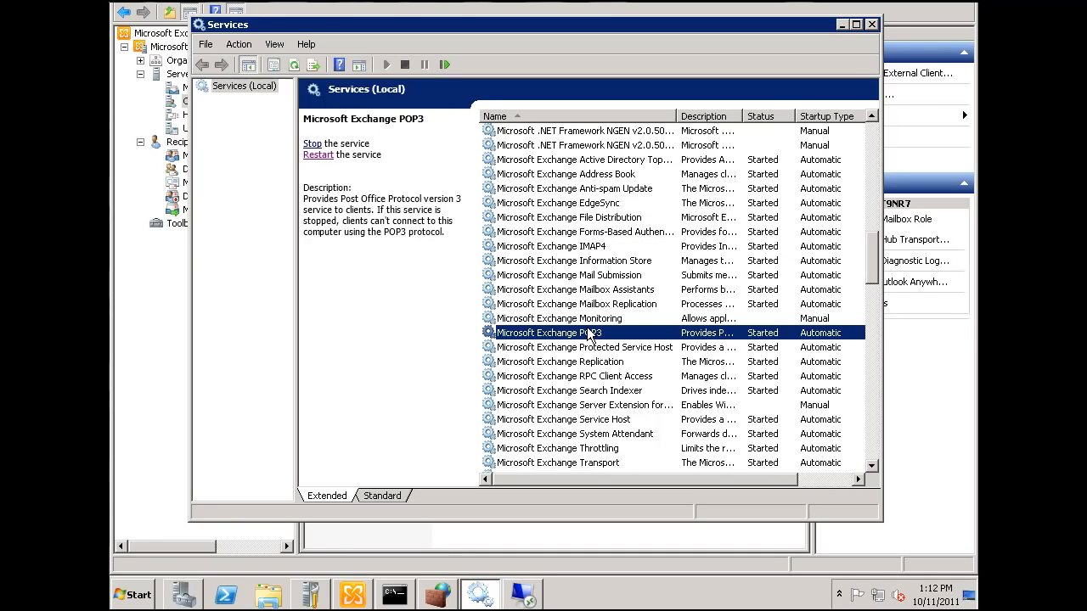
left_click(595, 248)
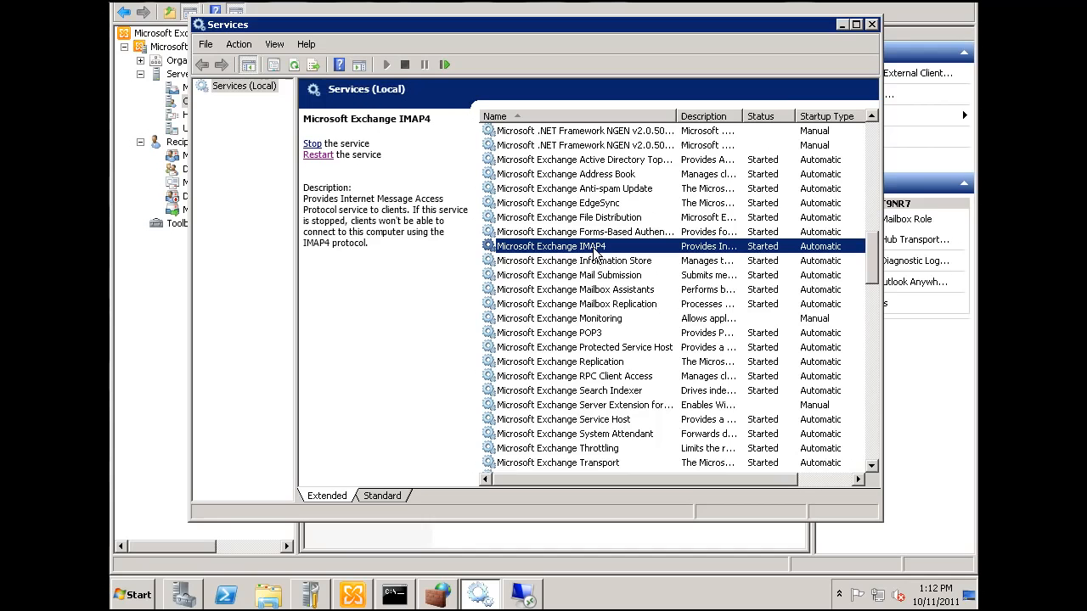
left_click(597, 334)
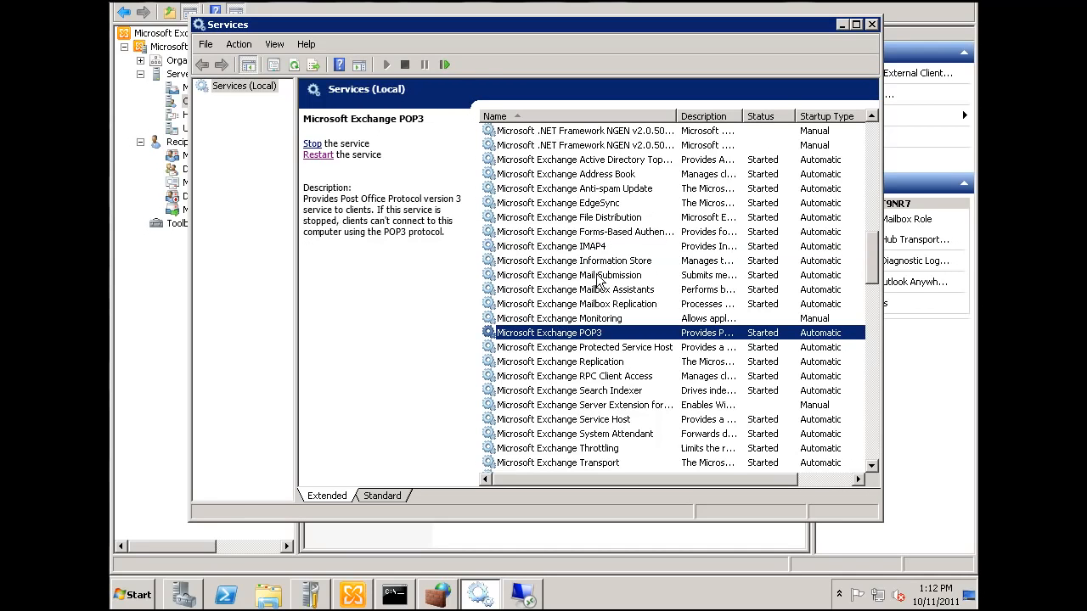
left_click(598, 248)
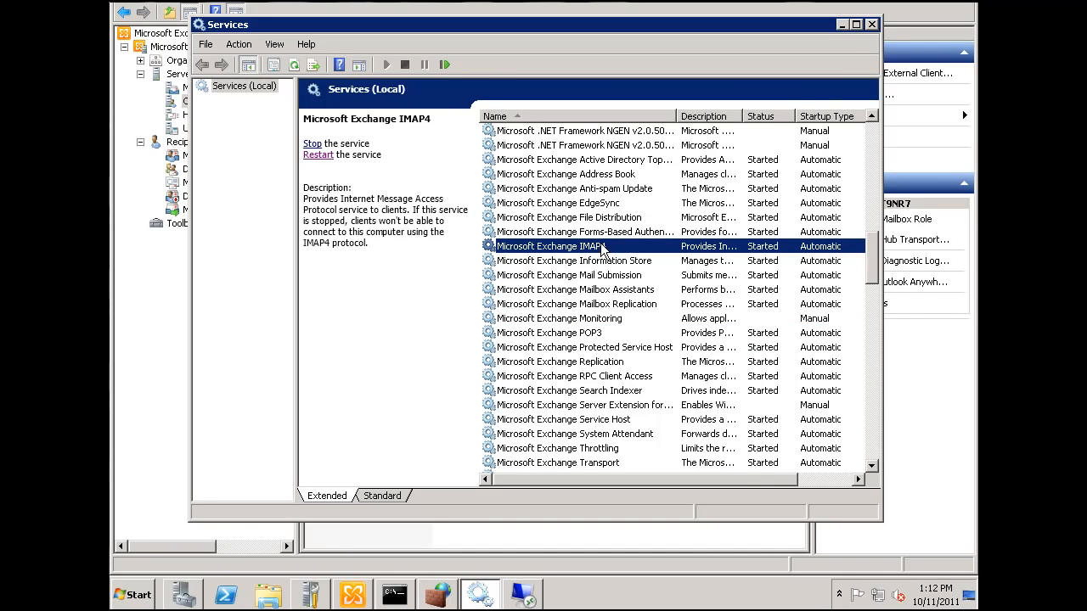
left_click(843, 26)
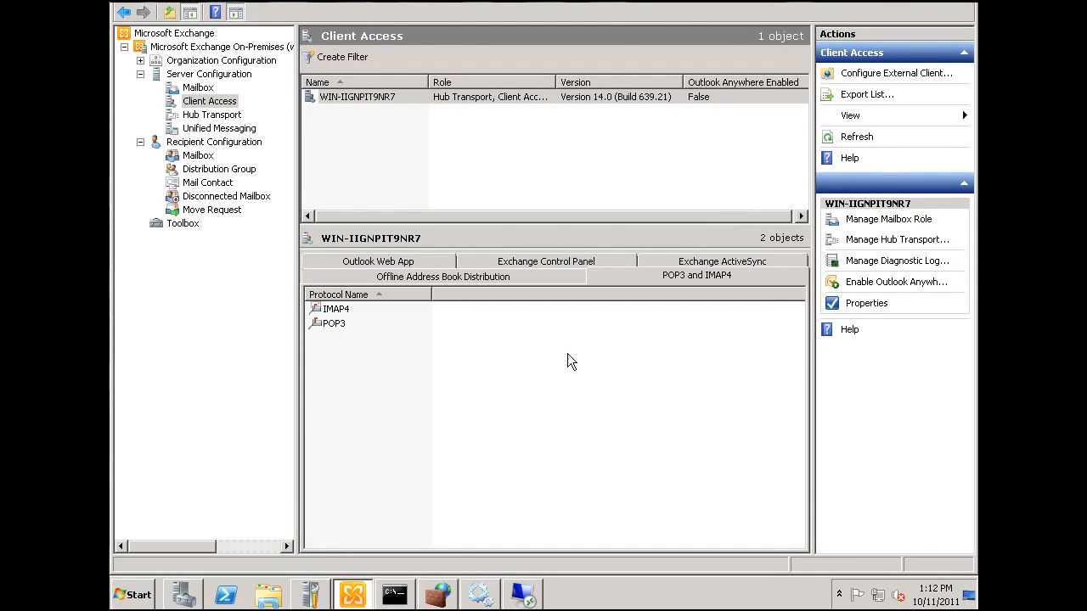
Review the binding and authentication settings of the POP3 protocol under the server's Client Access configuration, and close its properties
left_click(166, 74)
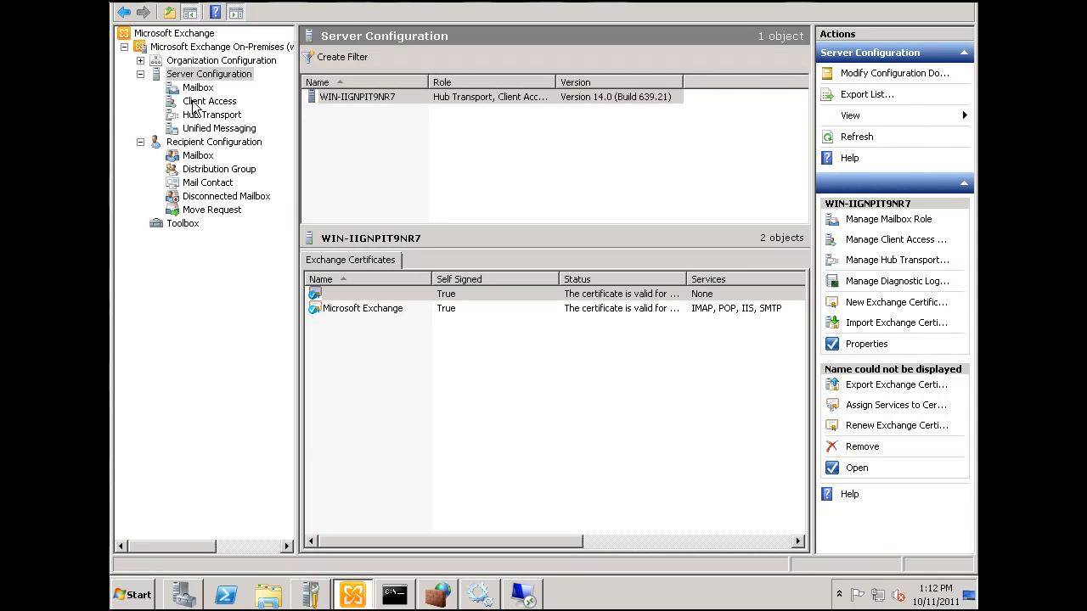
left_click(195, 103)
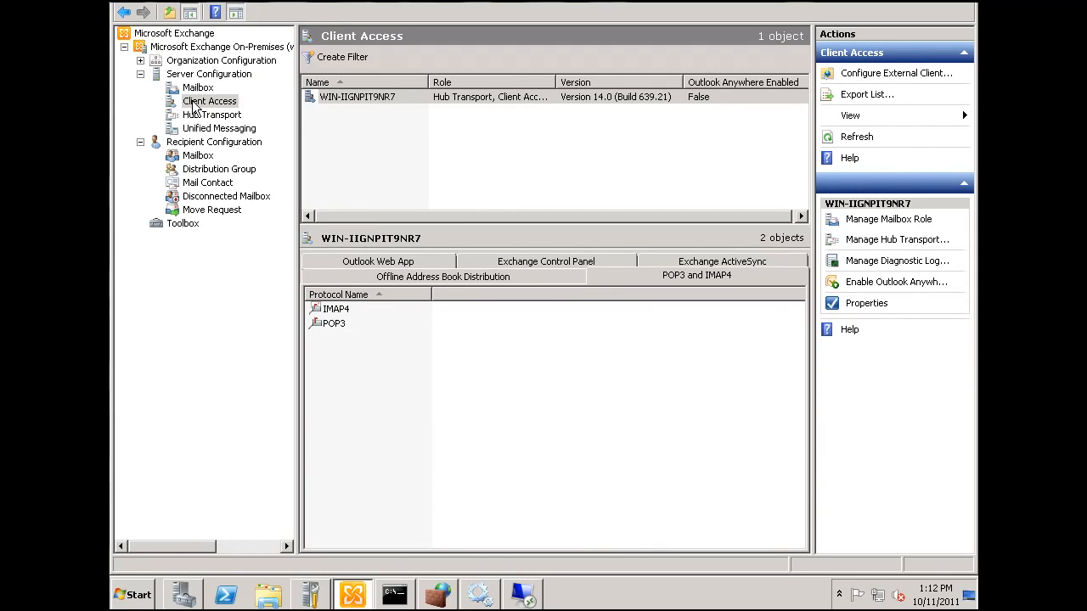
left_click(327, 326)
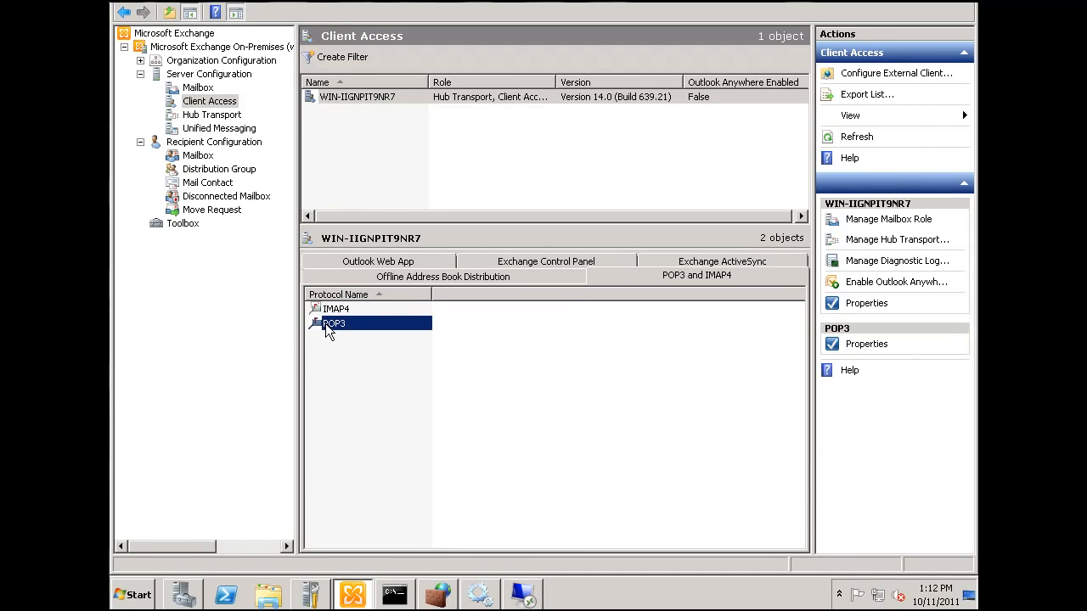
double_click(328, 330)
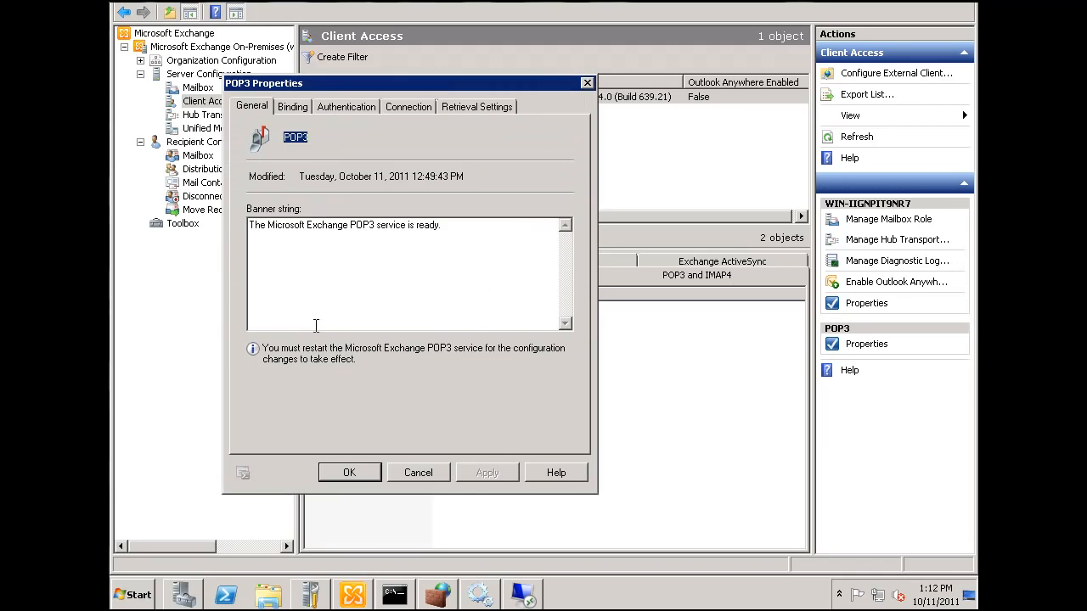
left_click(293, 108)
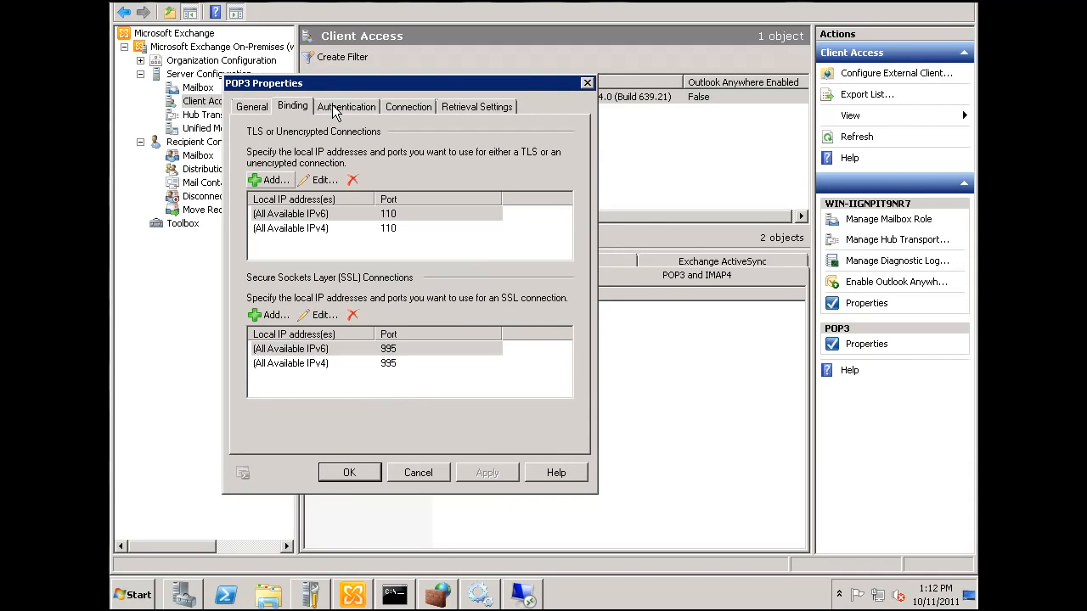
left_click(335, 108)
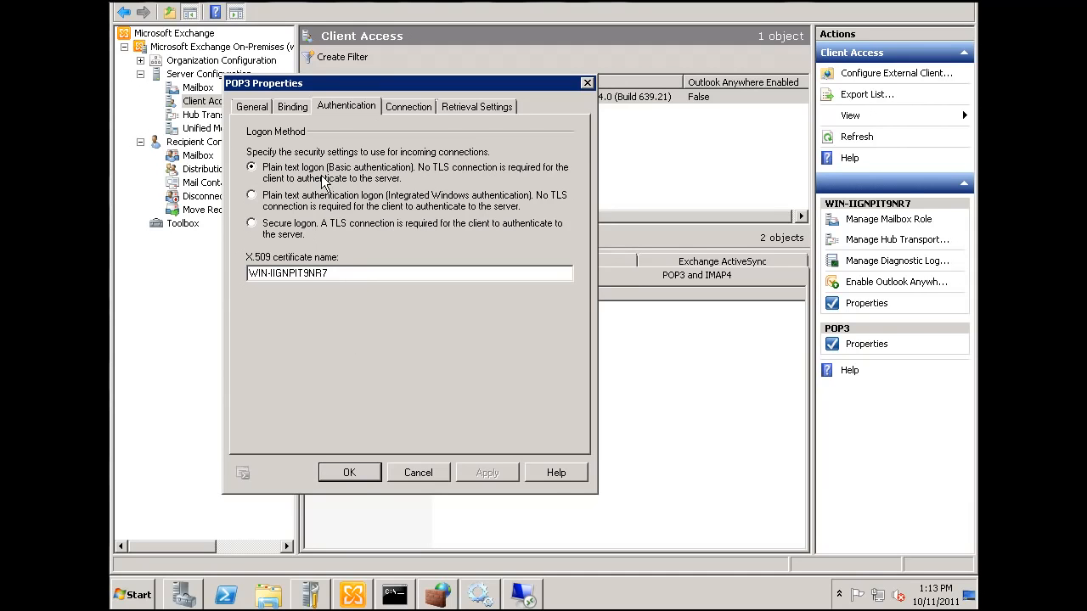
left_click(350, 473)
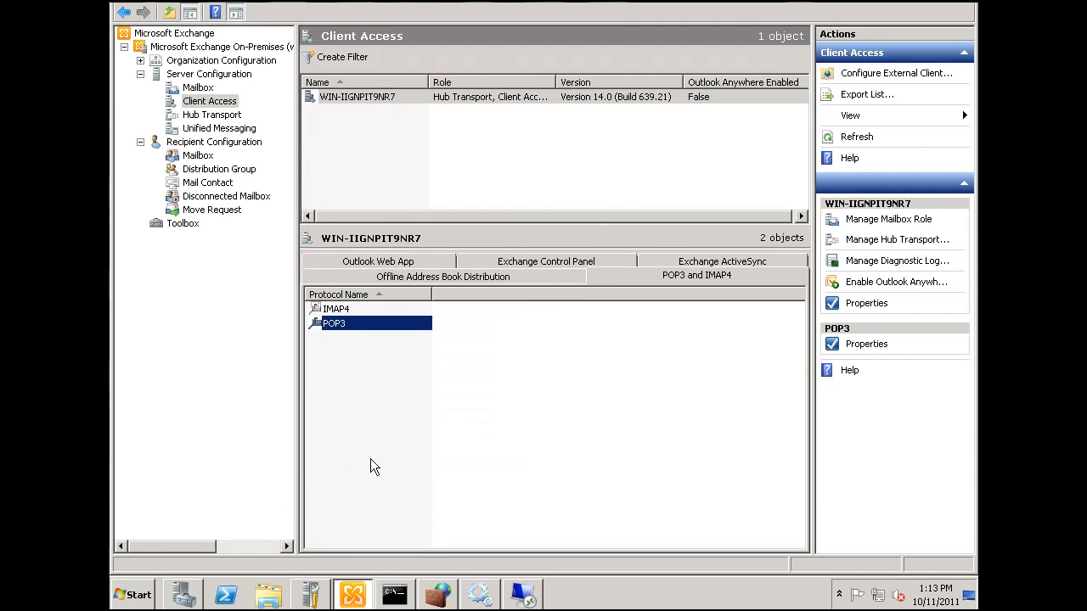
Switch to the Services window to recheck the Microsoft Exchange POP3 service, and minimize the window again
left_click(491, 601)
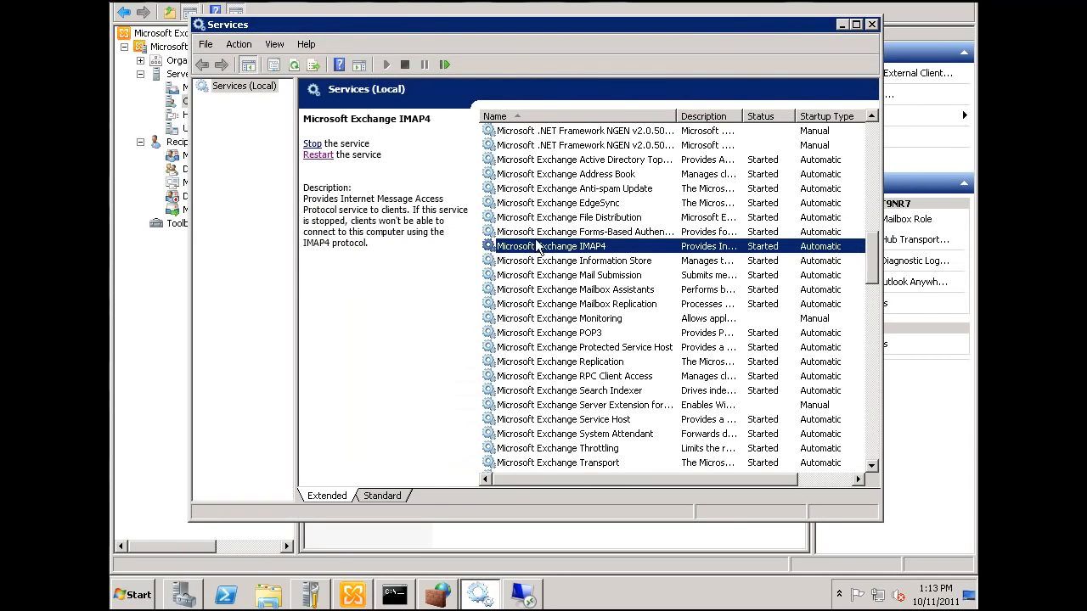
left_click(532, 333)
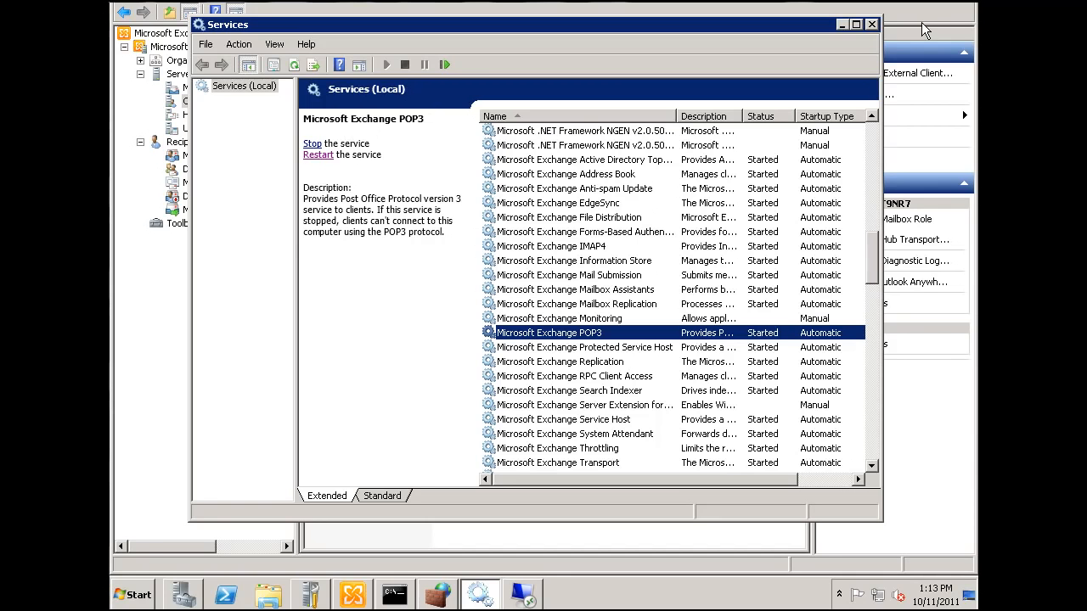
left_click(844, 25)
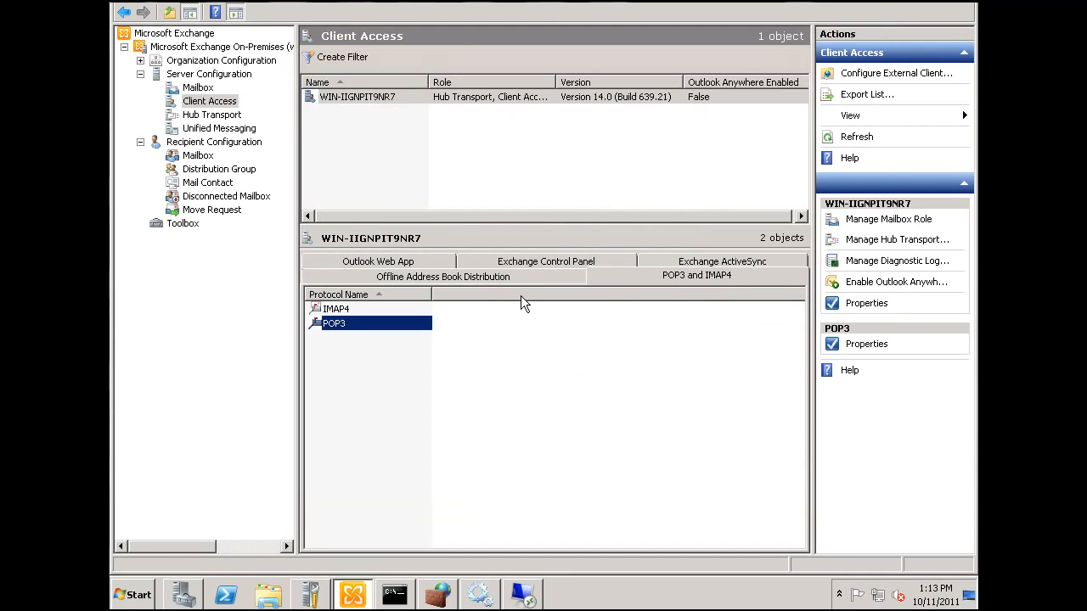
Review the network, authentication and permission group settings of the Default receive connector under Hub Transport, and close its properties
left_click(204, 119)
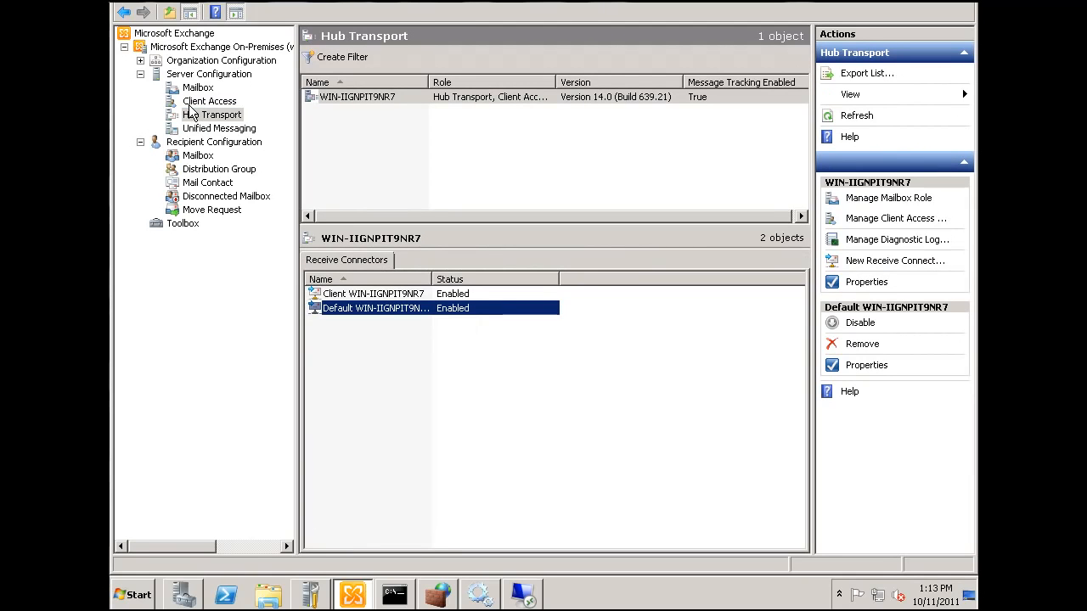
double_click(339, 311)
left_click_drag(342, 6, 430, 46)
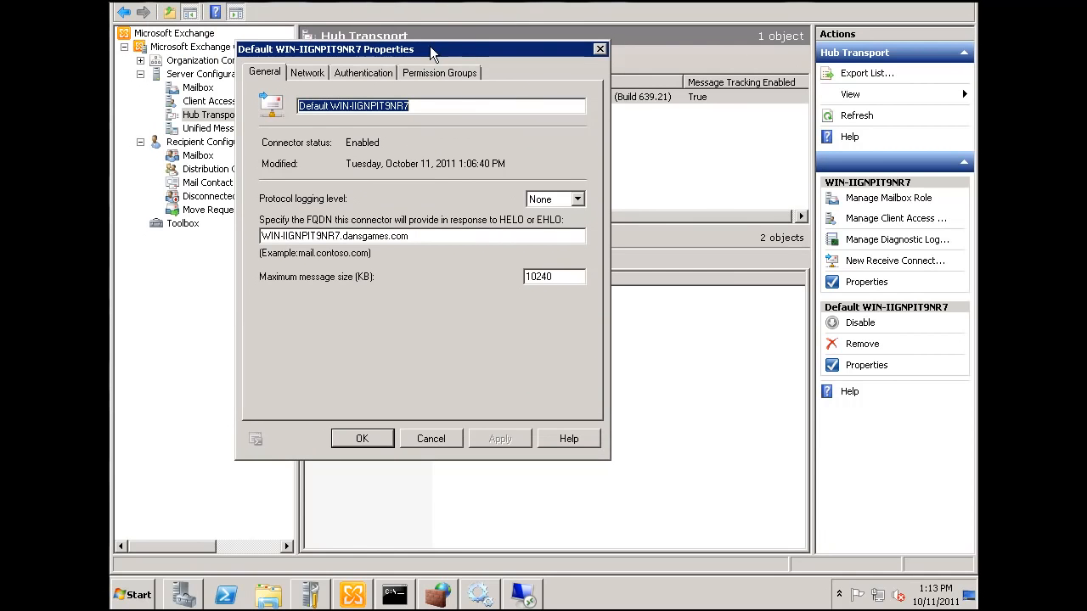
left_click(312, 73)
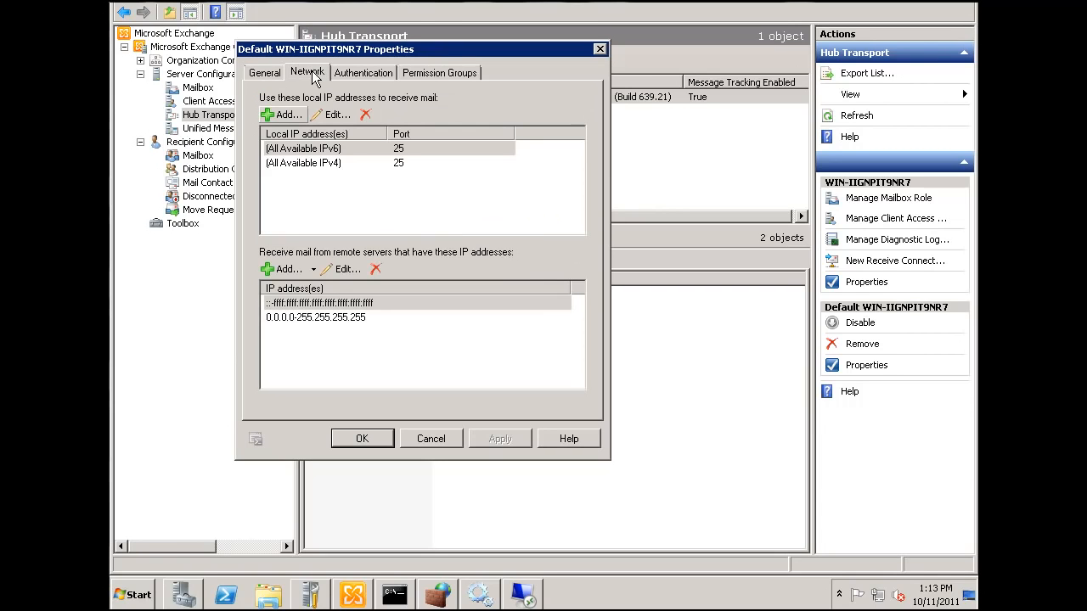
left_click(357, 75)
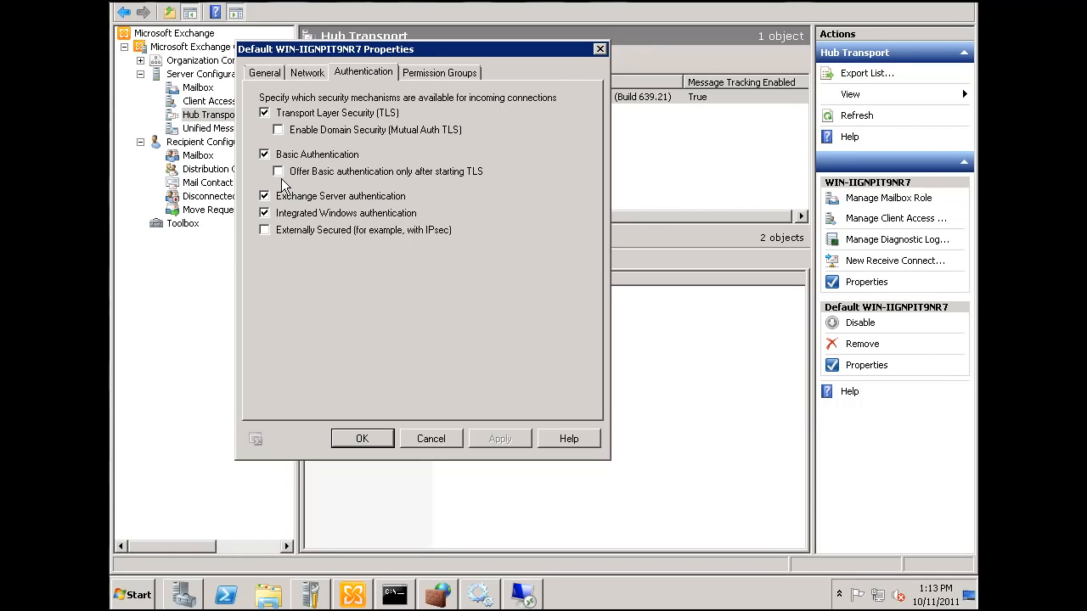
left_click(451, 71)
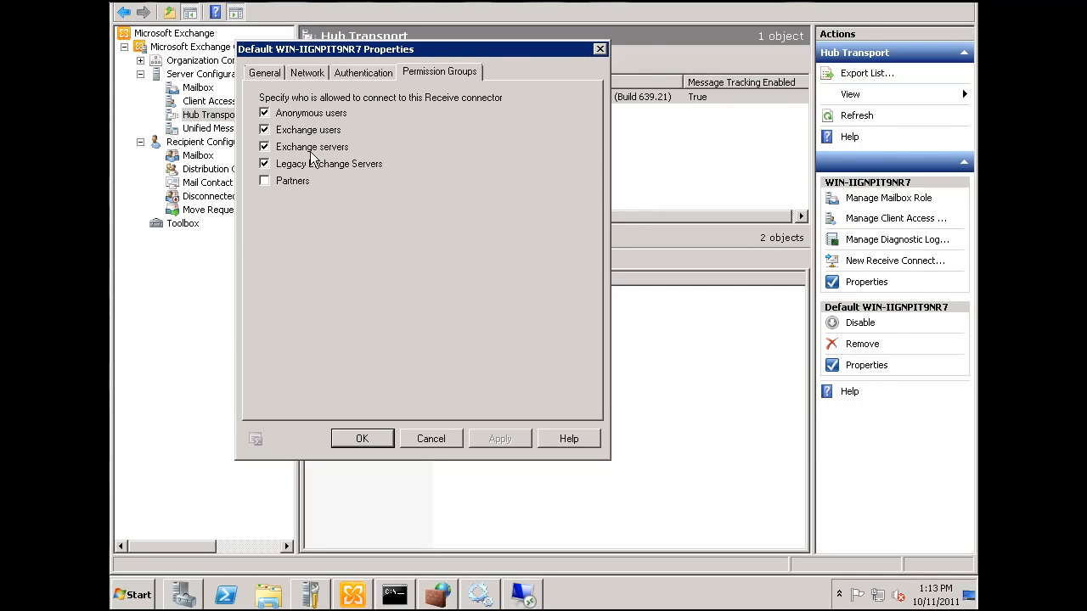
left_click(345, 67)
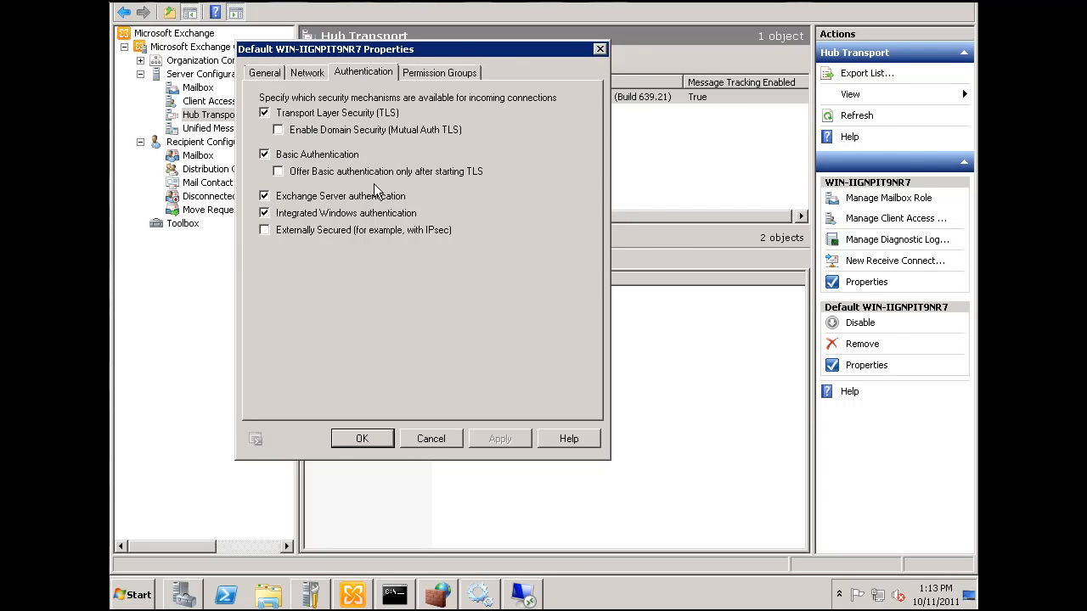
left_click(364, 440)
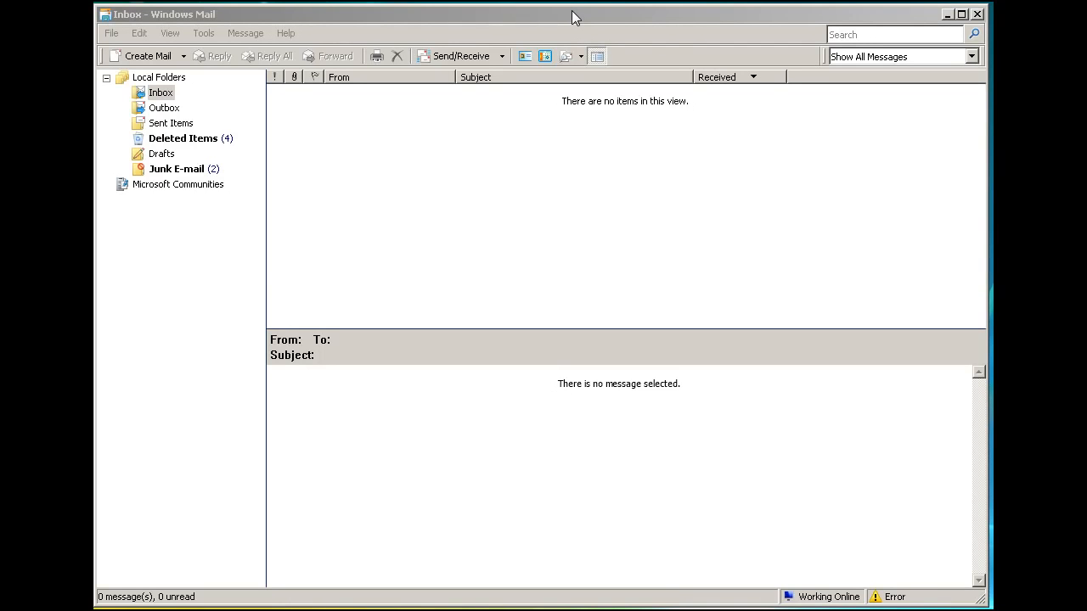
Switch to Windows Mail and start adding a new e-mail account, accepting the prefilled display name
left_click(236, 15)
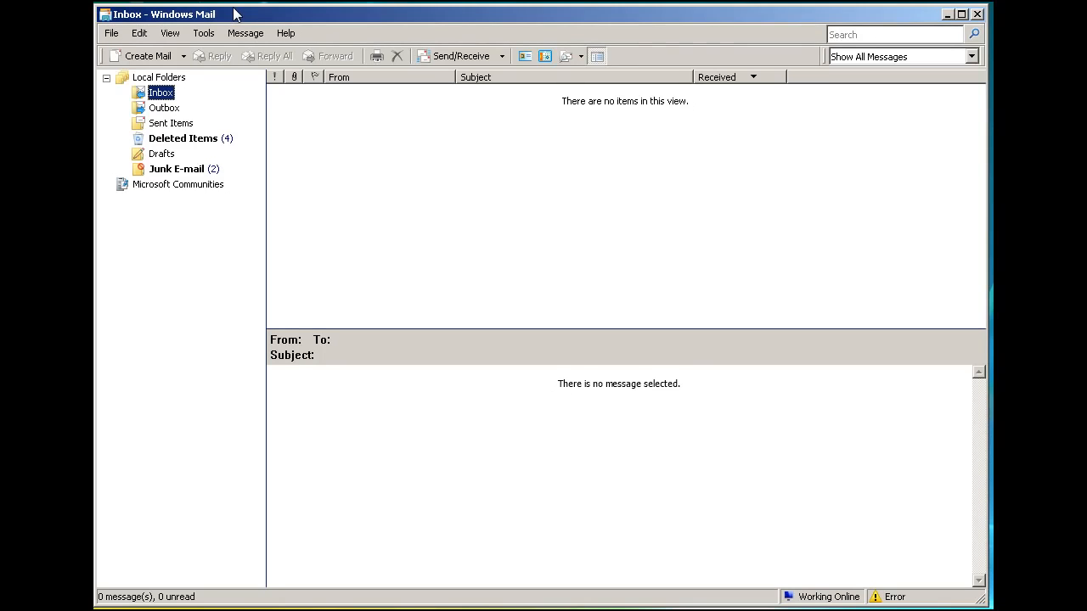
left_click(109, 38)
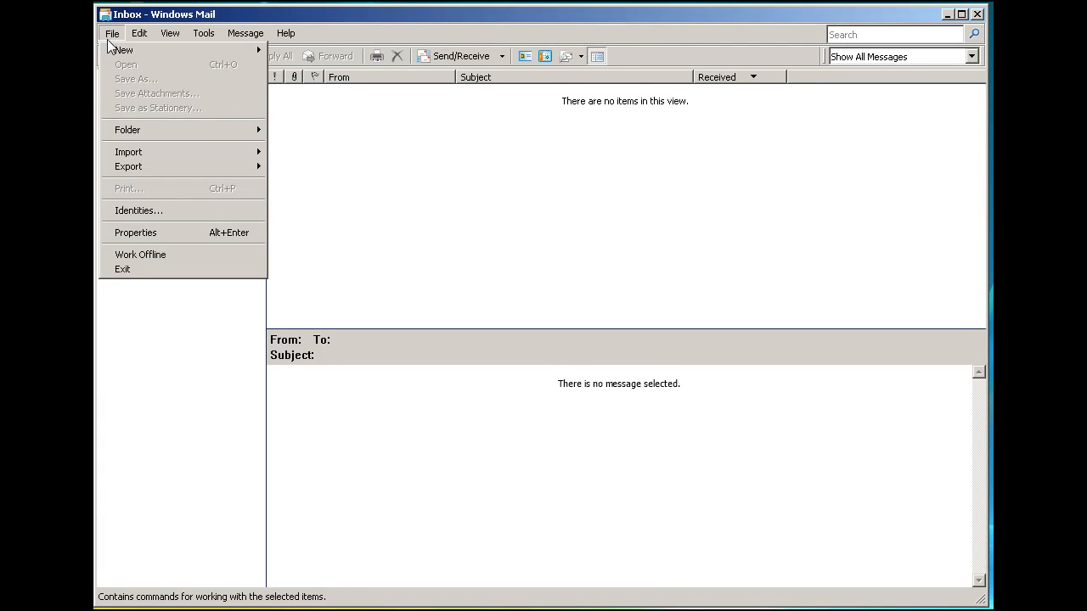
mouse_move(123, 56)
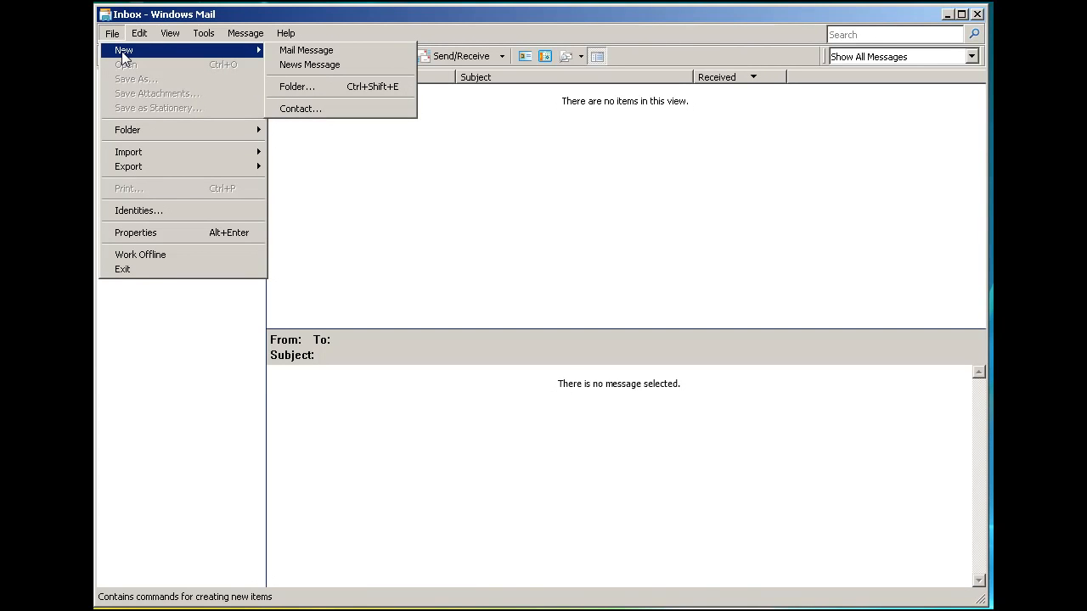
left_click(205, 34)
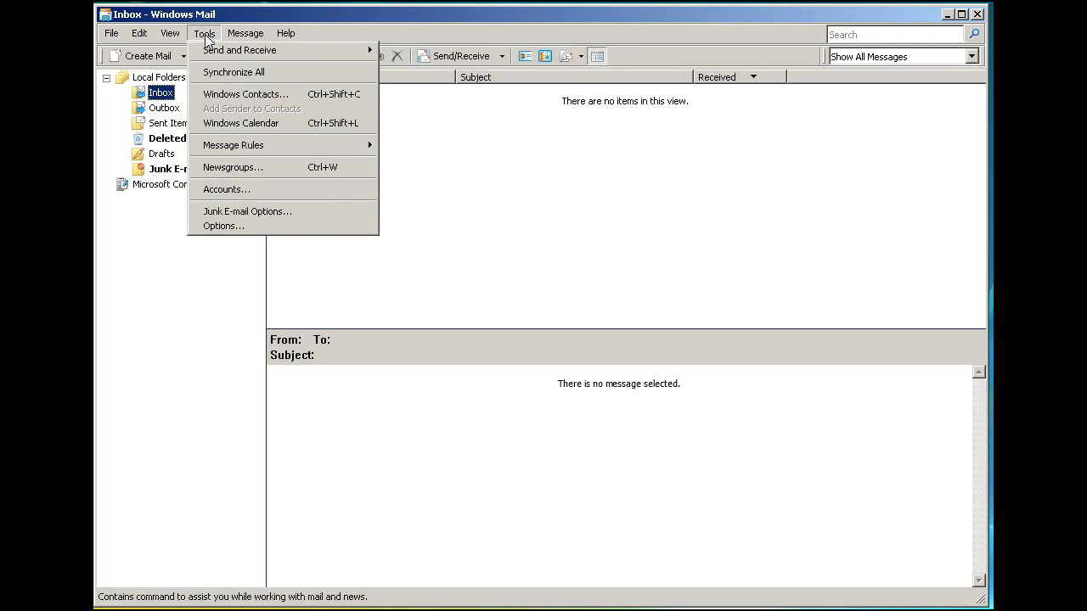
left_click(222, 192)
left_click(712, 202)
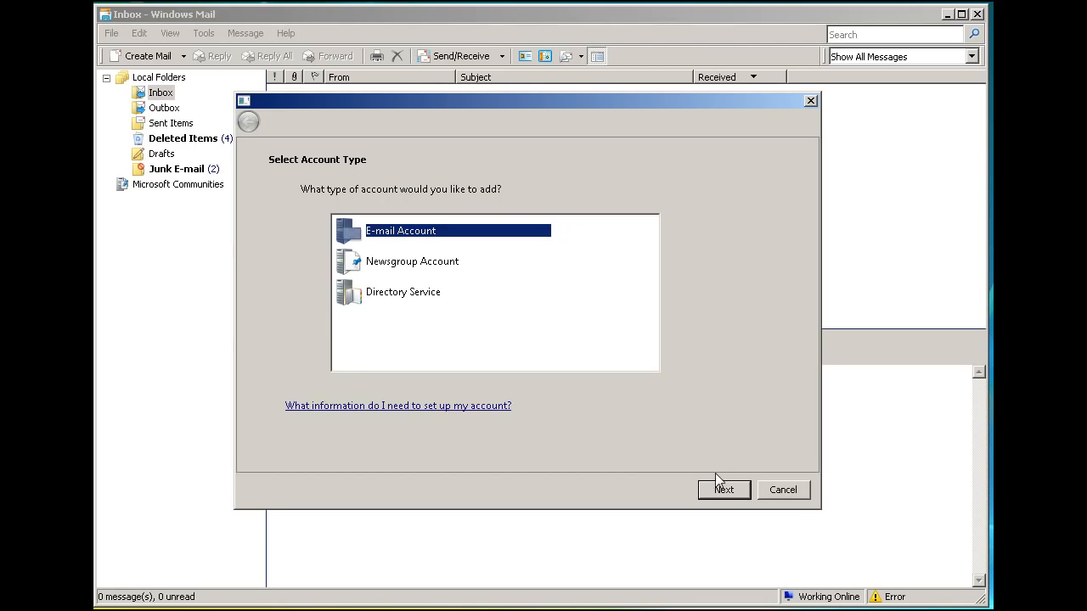
left_click(727, 491)
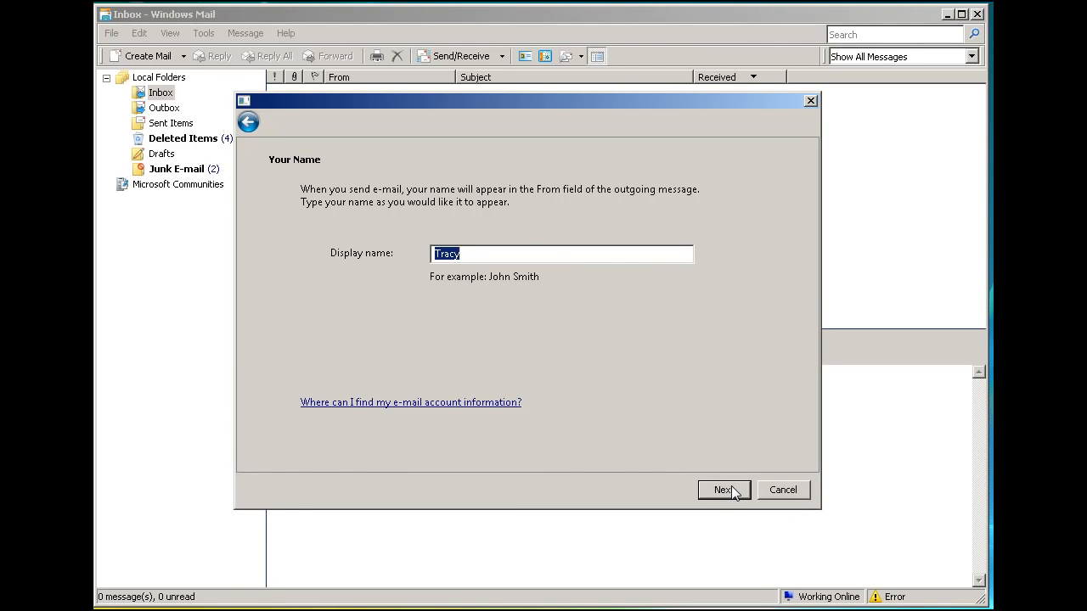
left_click(730, 491)
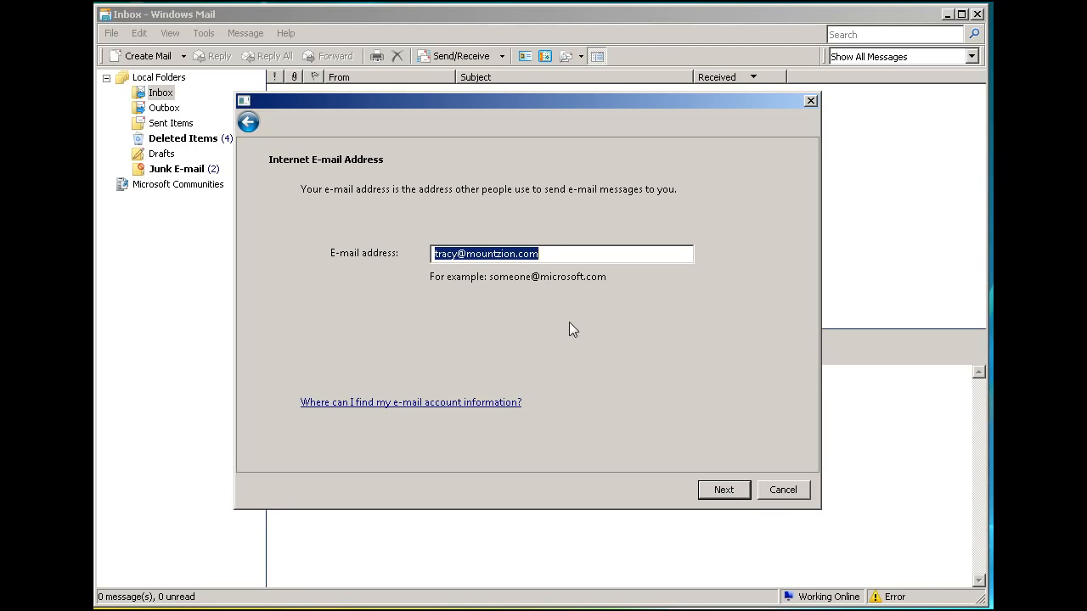
Change the domain of the prefilled e-mail address to dansgames.com and continue to the e-mail server setup
left_click(550, 253)
key("BackSpace")
key("BackSpace")
key("BackSpace")
key("BackSpace")
key("BackSpace")
key("BackSpace")
key("BackSpace")
key("BackSpace")
key("BackSpace")
key("BackSpace")
key("BackSpace")
key("BackSpace")
key("BackSpace")
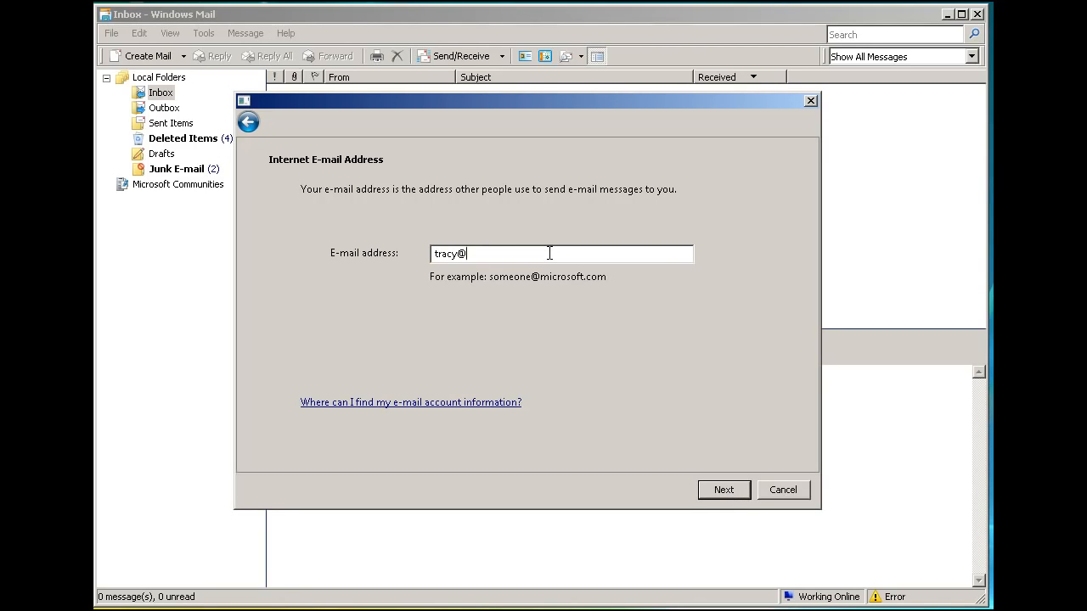
type("dansgames.com")
left_click(719, 490)
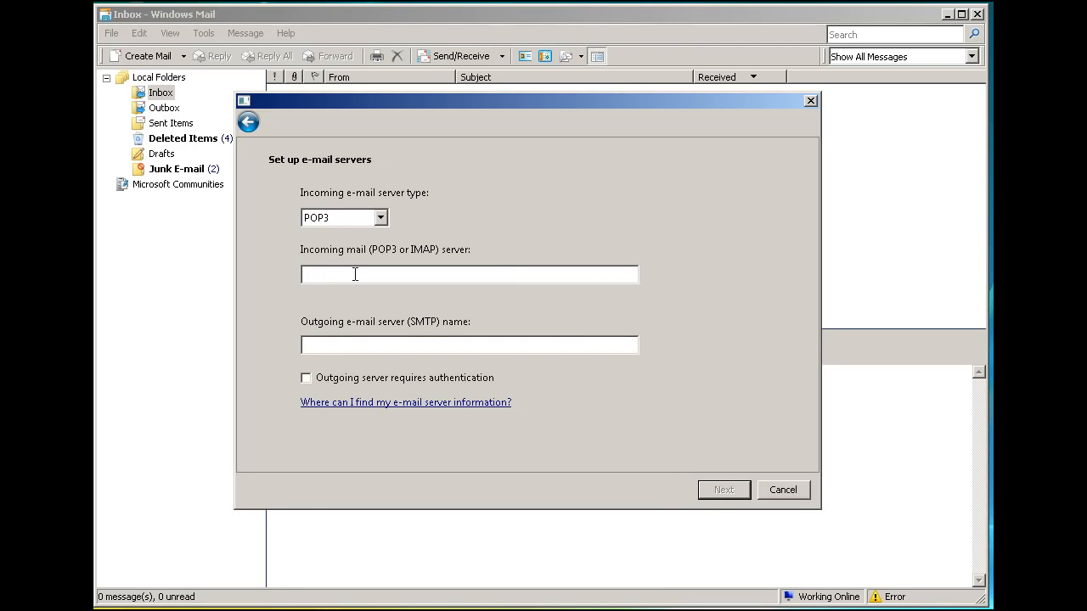
Set both the incoming POP3 server and the outgoing SMTP server to mail.dansgames.com and continue to the logon details
type("mail.dansgames.com")
left_click(324, 349)
type("mail.dansgames.com")
left_click(721, 491)
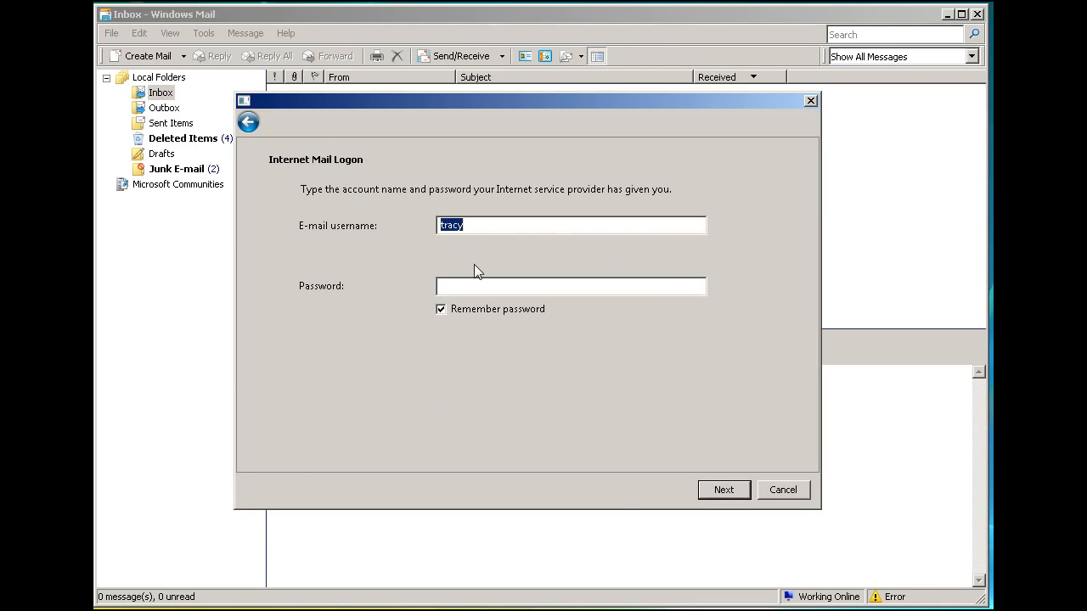
Enter the account password, keep the prefilled username, and finish the account setup with e-mail download enabled
left_click(462, 286)
type("••••••••••")
left_click(717, 491)
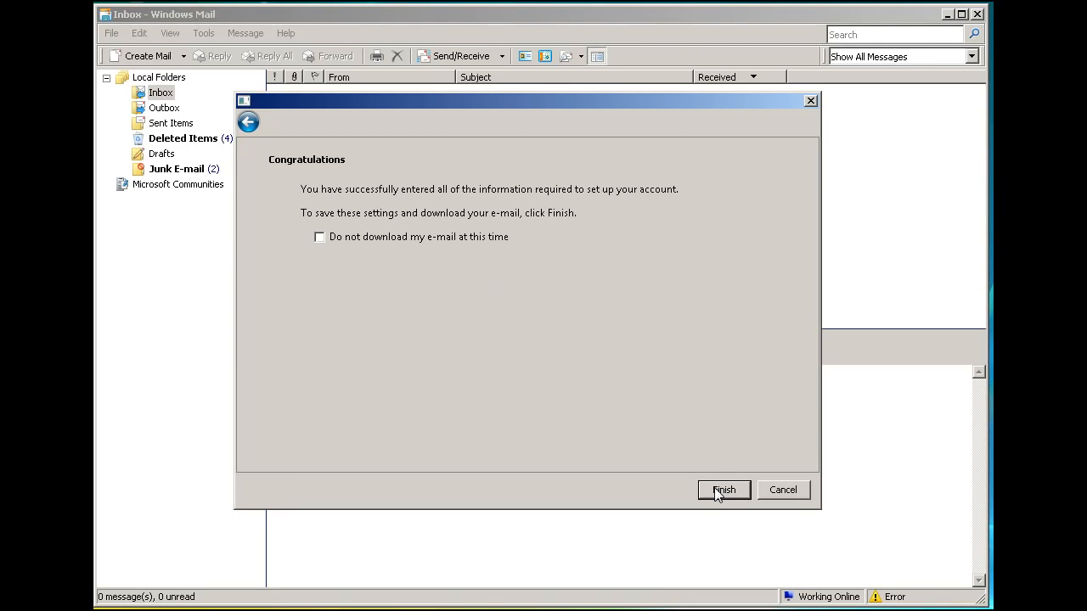
left_click(718, 494)
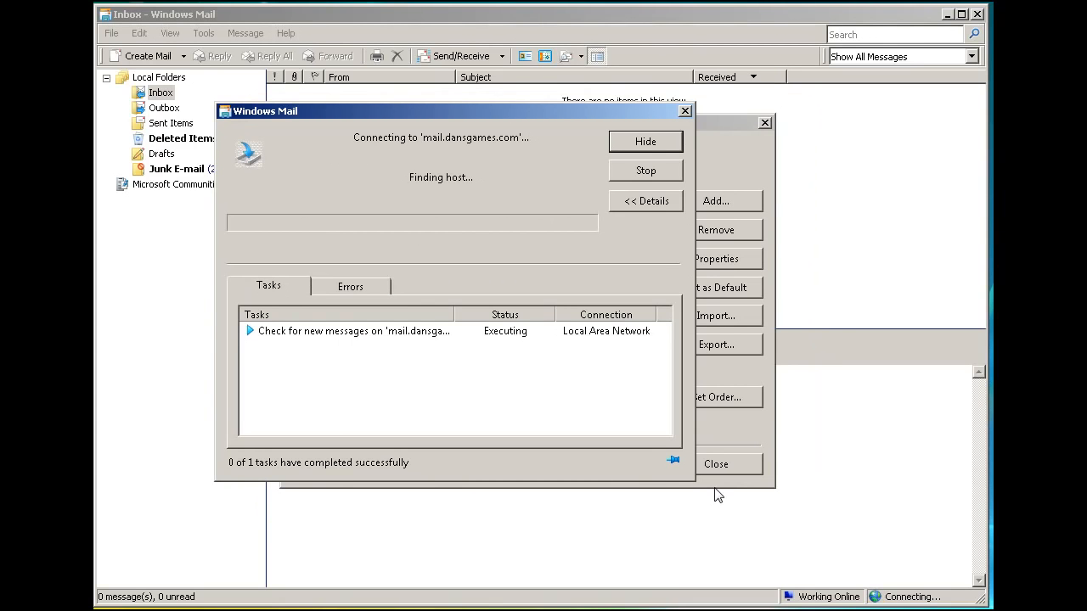
Examine the error details for the message check on mail.dansgames.com
left_click_drag(472, 112, 519, 128)
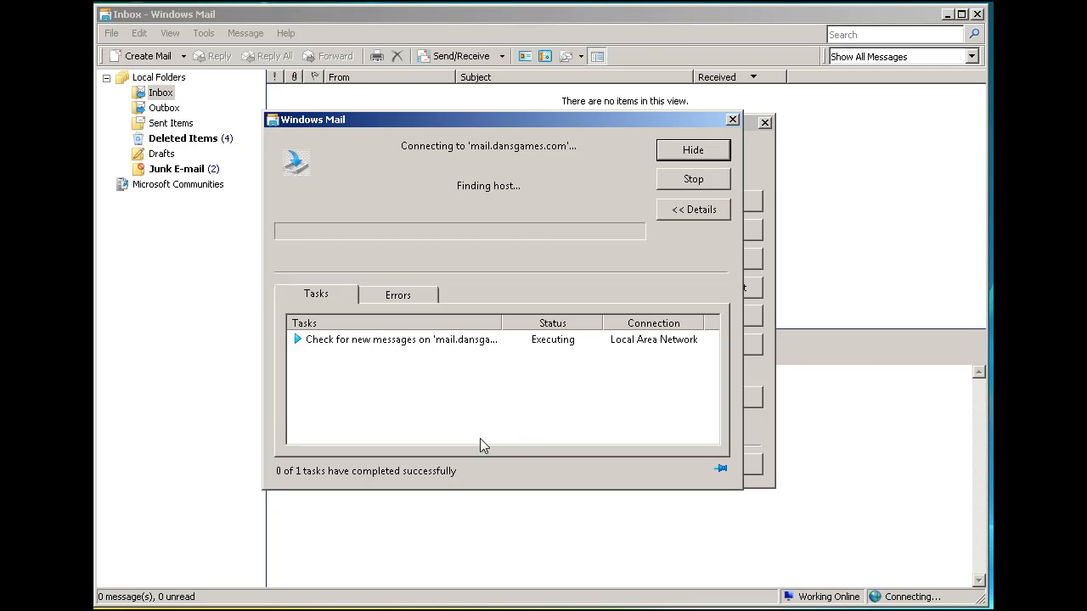
left_click(395, 296)
left_click(342, 304)
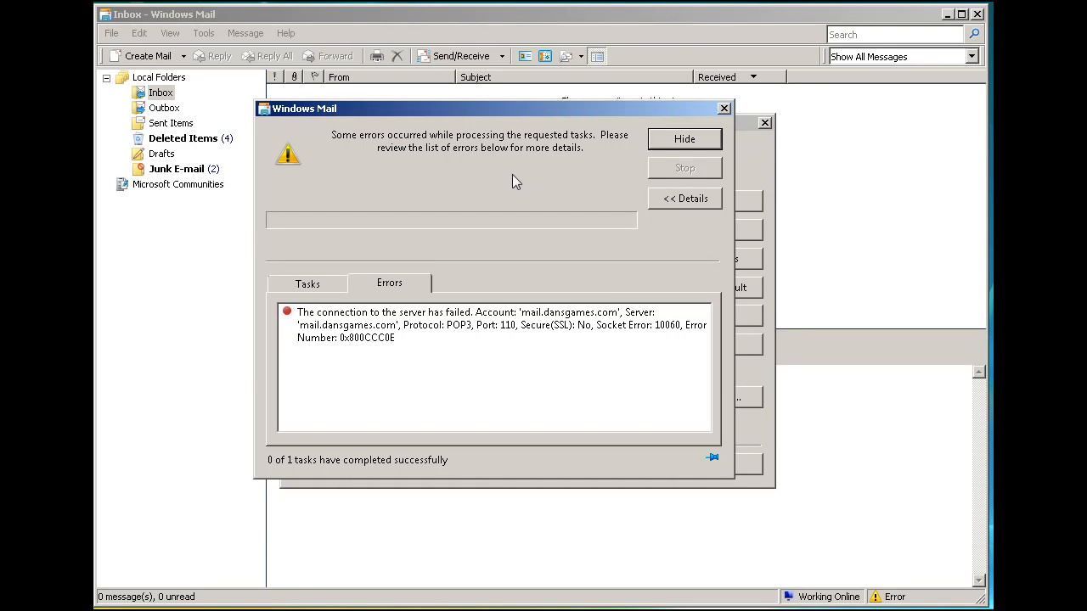
left_click_drag(489, 112, 505, 120)
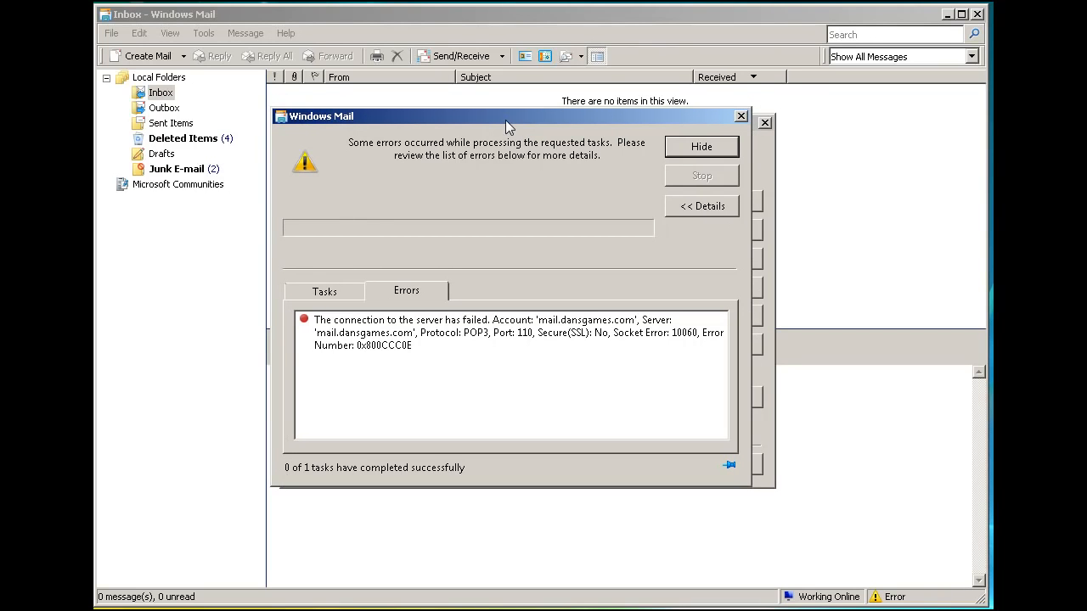
mouse_move(492, 113)
left_mouse_down()
mouse_move(490, 103)
mouse_move(515, 114)
mouse_move(497, 114)
left_mouse_up()
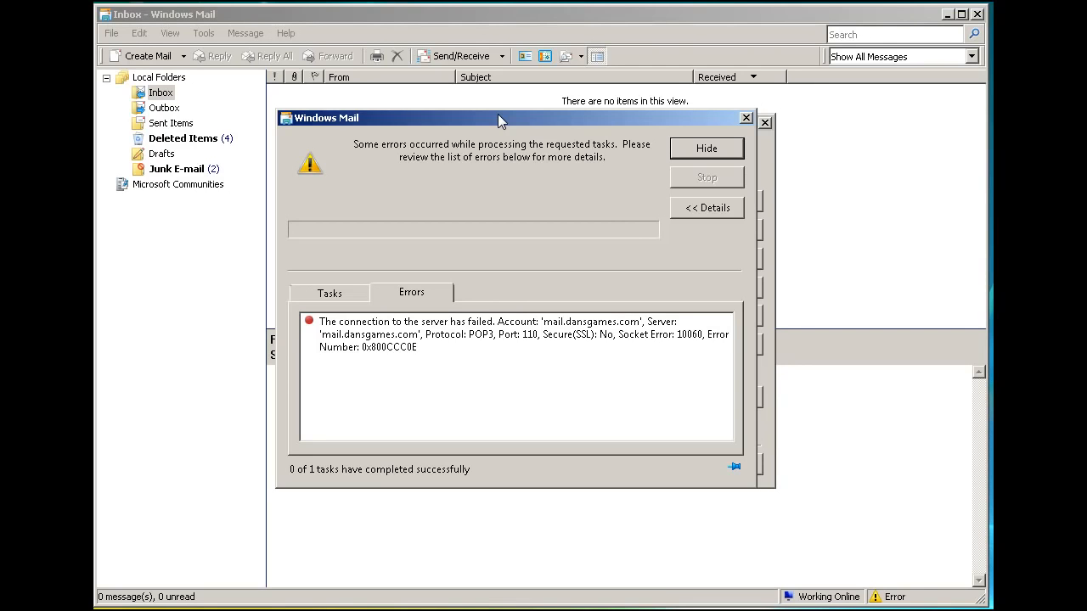
left_click_drag(498, 114, 508, 116)
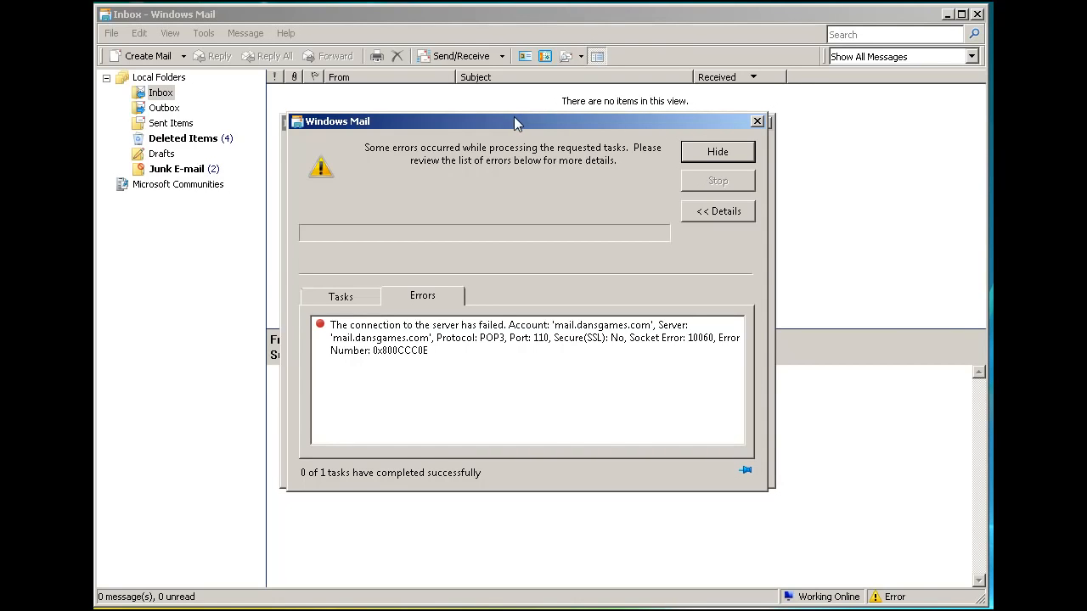
left_click_drag(515, 119, 510, 114)
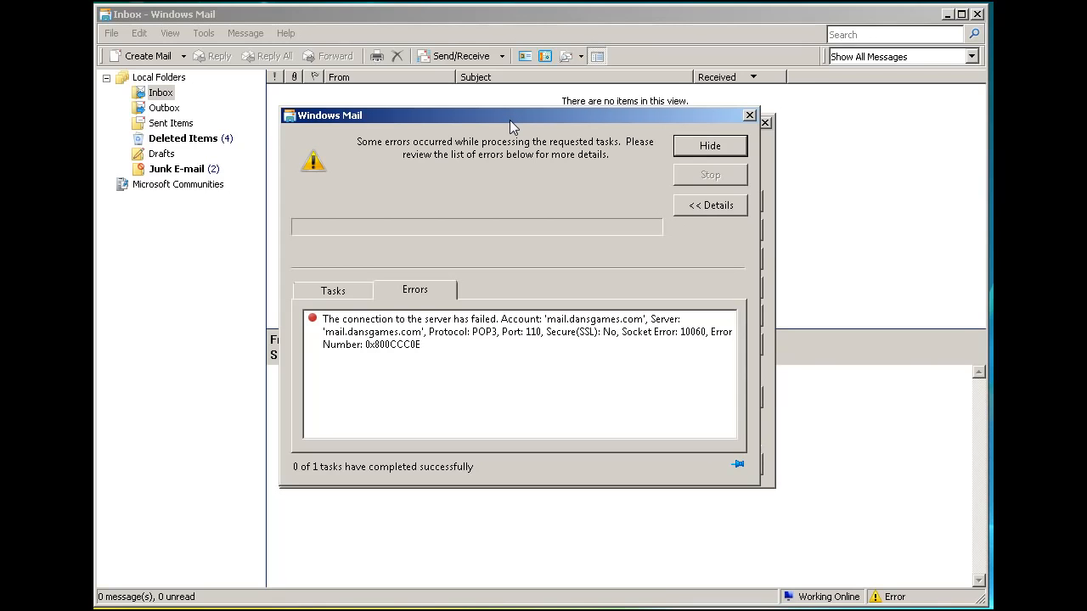
left_click_drag(511, 122, 513, 127)
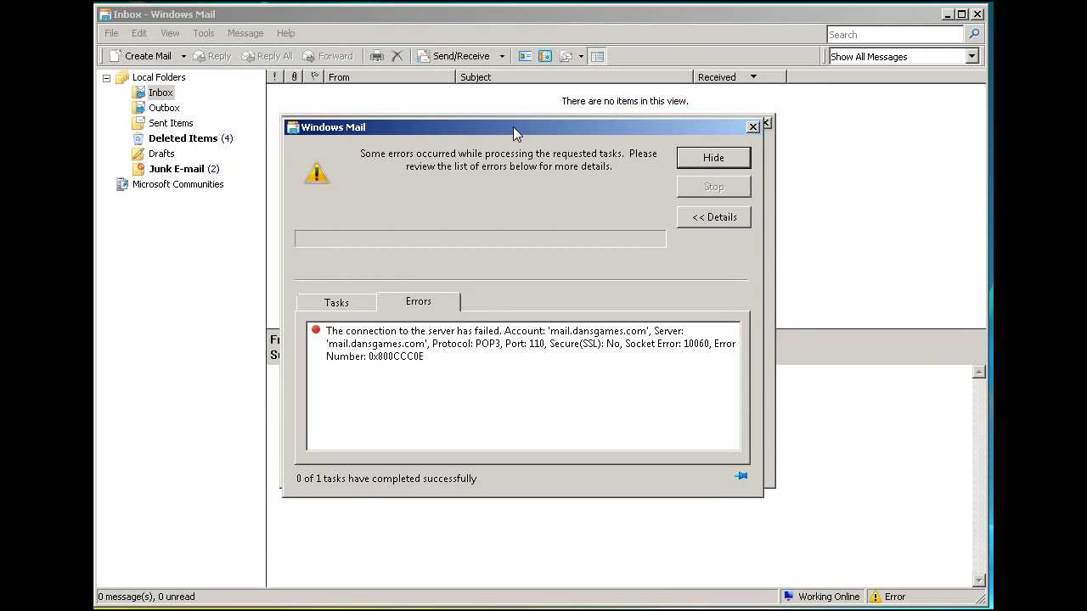
left_click_drag(515, 132, 515, 125)
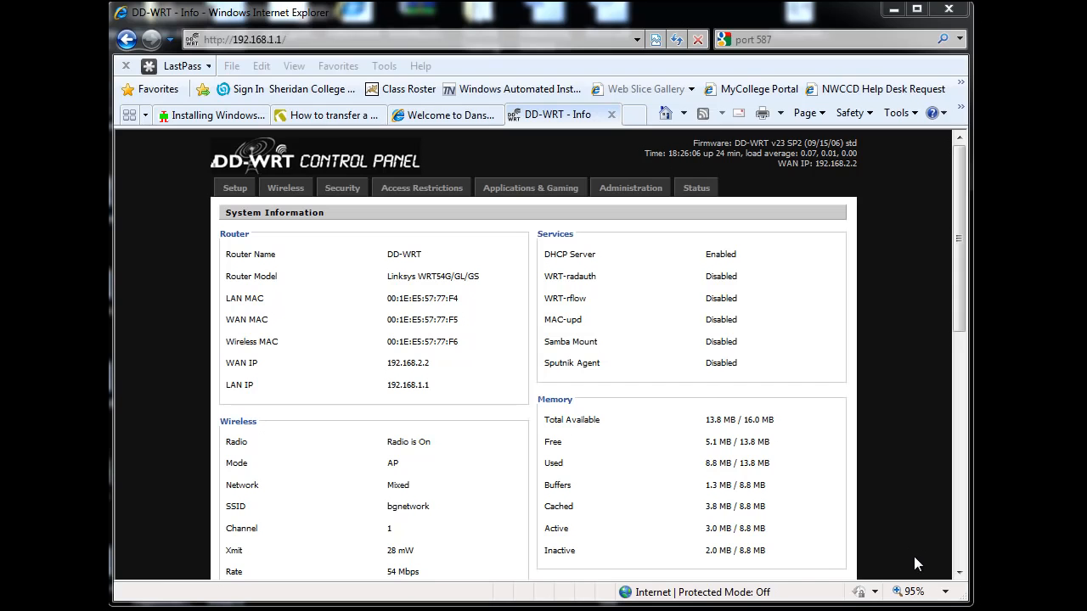
Switch to Internet Explorer and open the DD-WRT router's Access Restrictions page, signing in as root with the router password
left_click(957, 321)
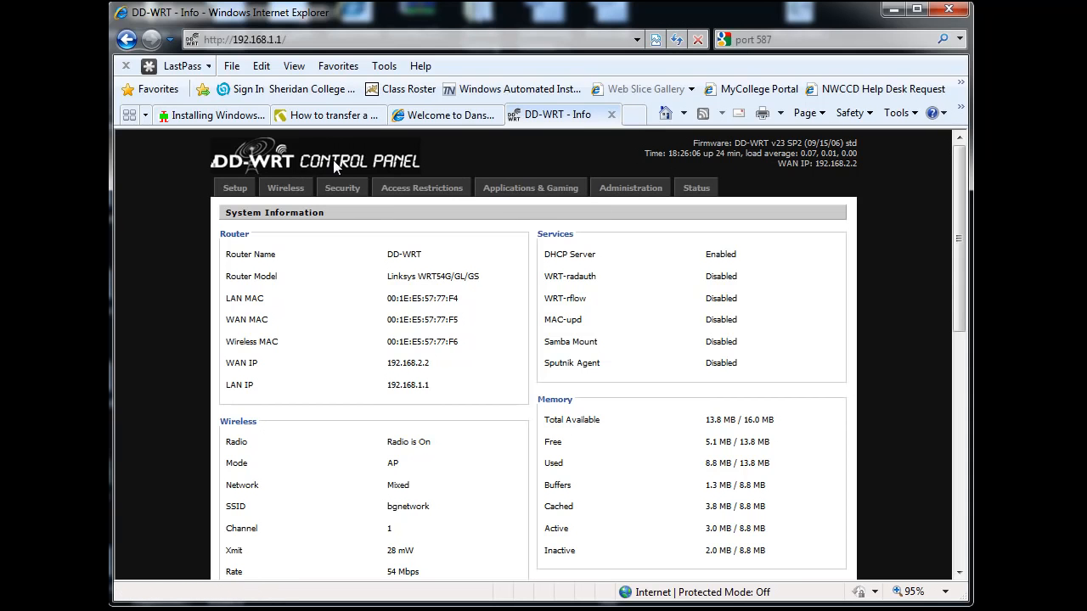
left_click_drag(958, 246, 962, 215)
left_click(417, 192)
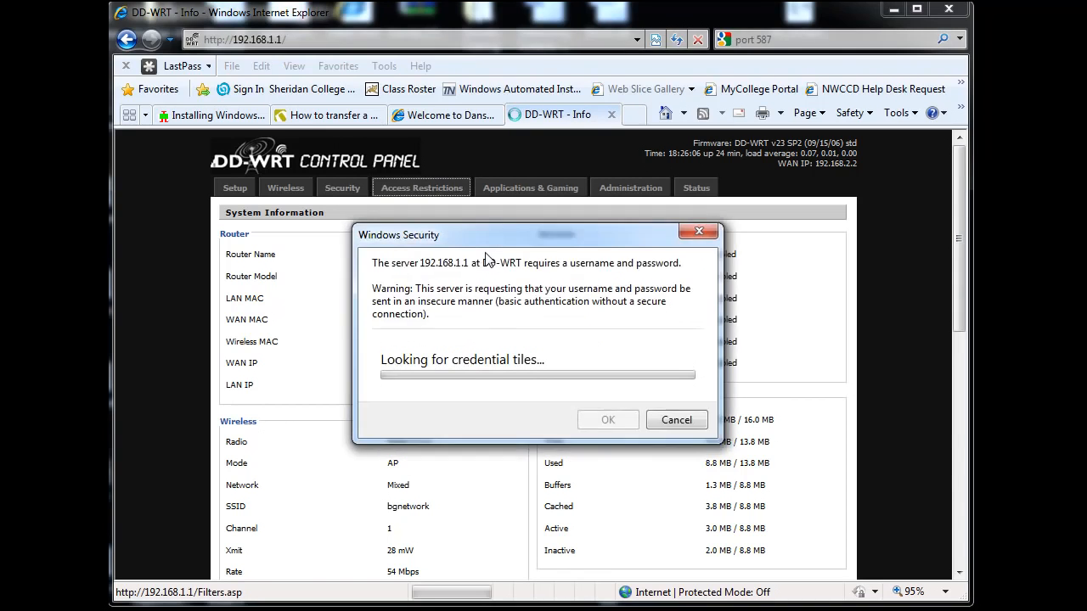
type("root")
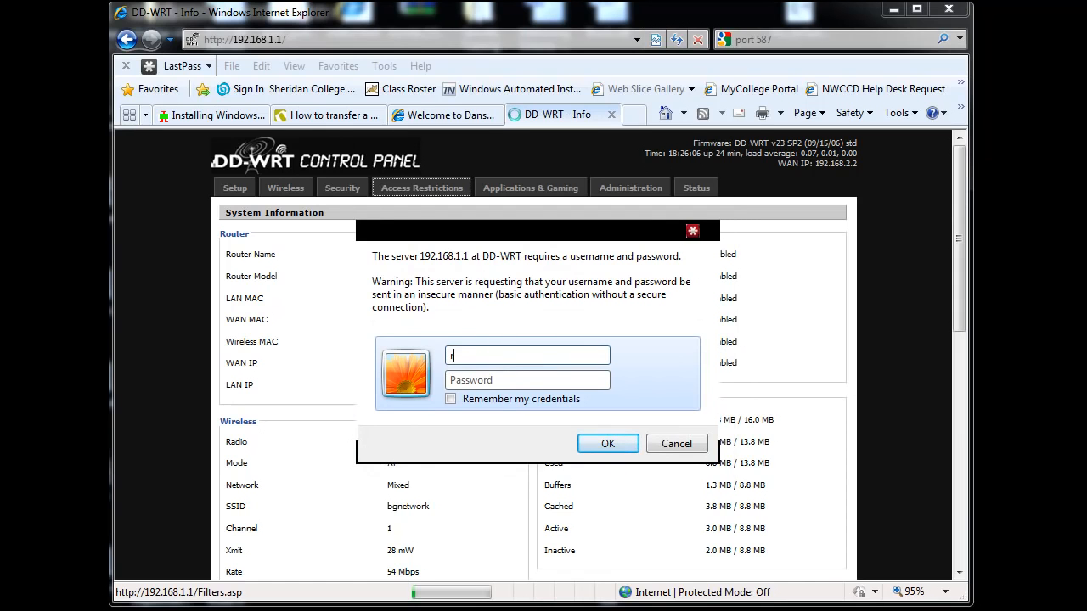
left_click(494, 379)
type("admin")
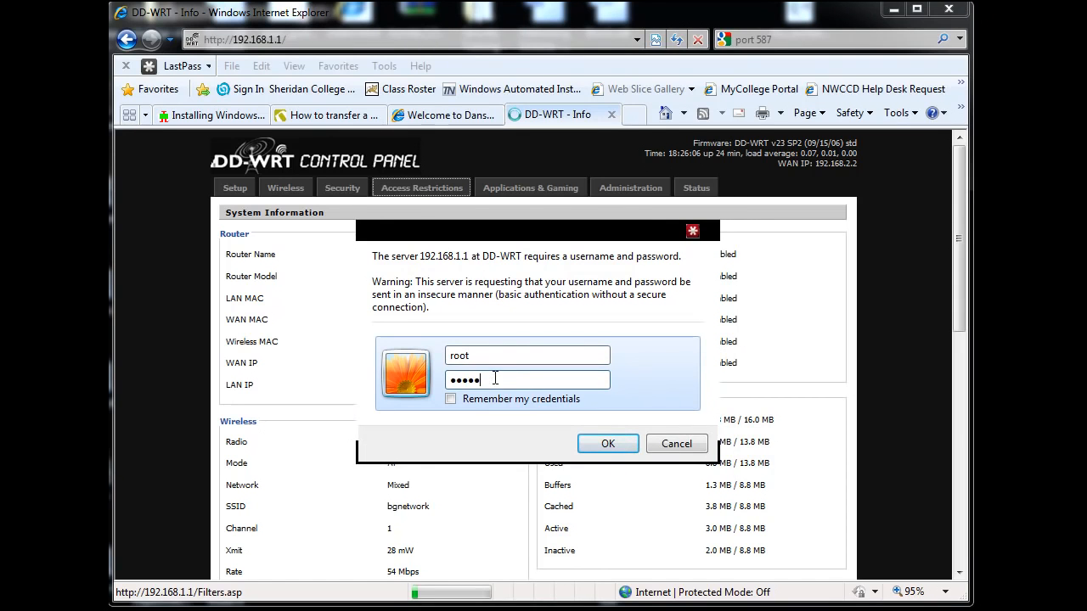
left_click(620, 446)
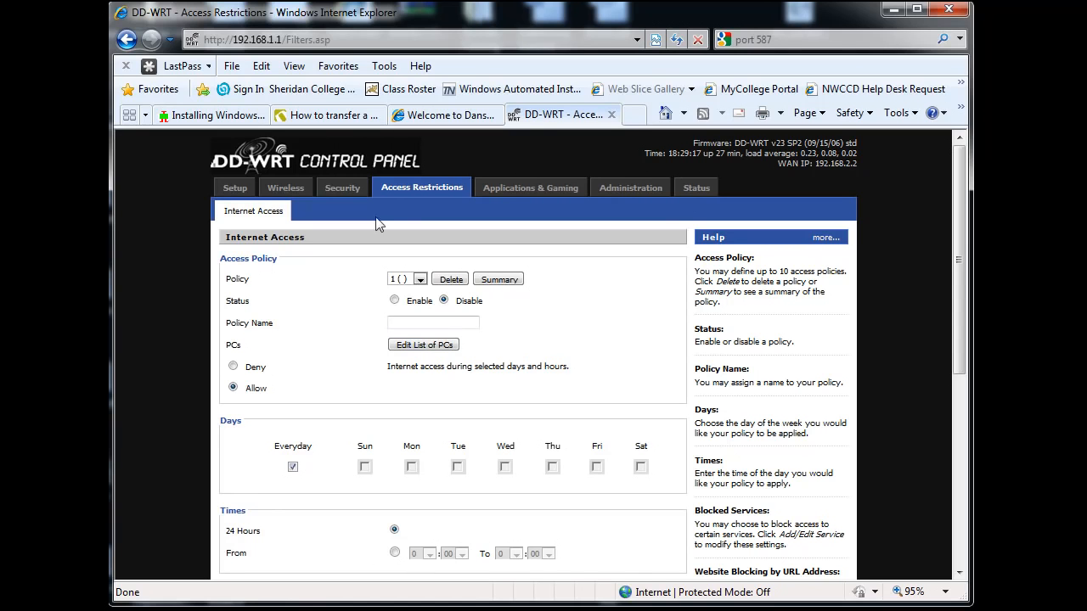
Open the router's Port Forwarding page under Applications & Gaming
left_click(342, 190)
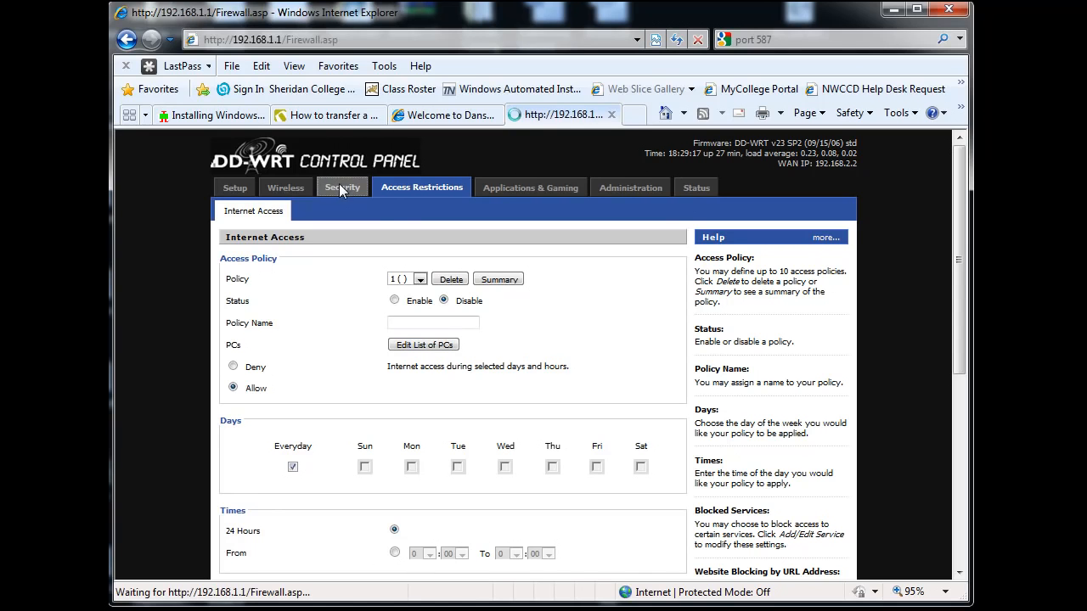
left_click(417, 189)
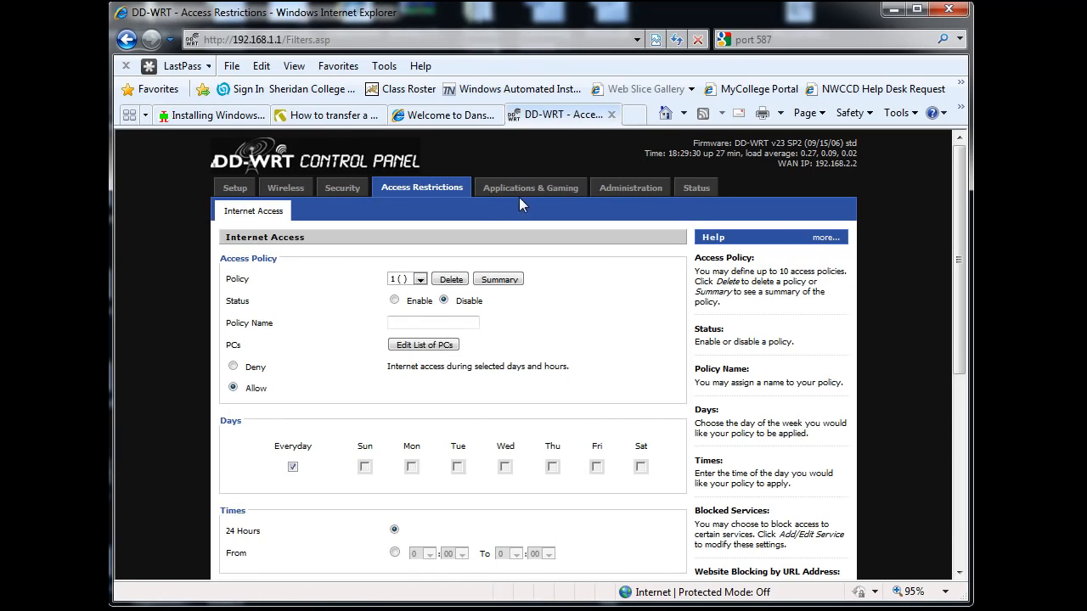
left_click(521, 192)
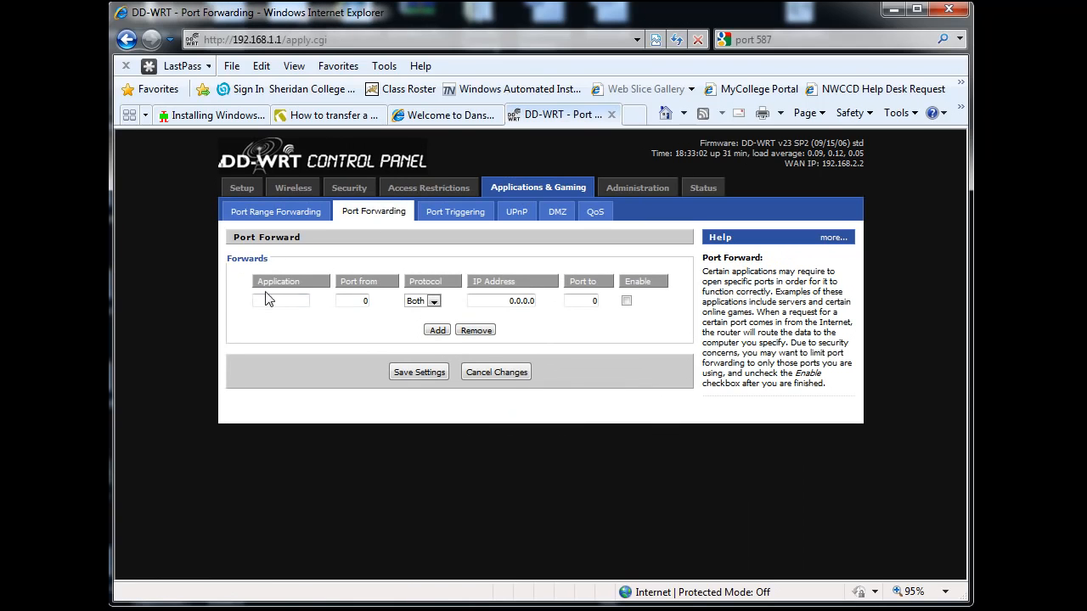
Fill the blank port forward with the application name SMTP, source port 25 and protocol TCP
left_click(267, 299)
type("SMTP")
double_click(362, 301)
type("25")
left_click(433, 301)
left_click(429, 314)
Direct the SMTP forward to 192.168.1.254 port 25, enable it and save the settings
double_click(507, 300)
type("192.168.1.254")
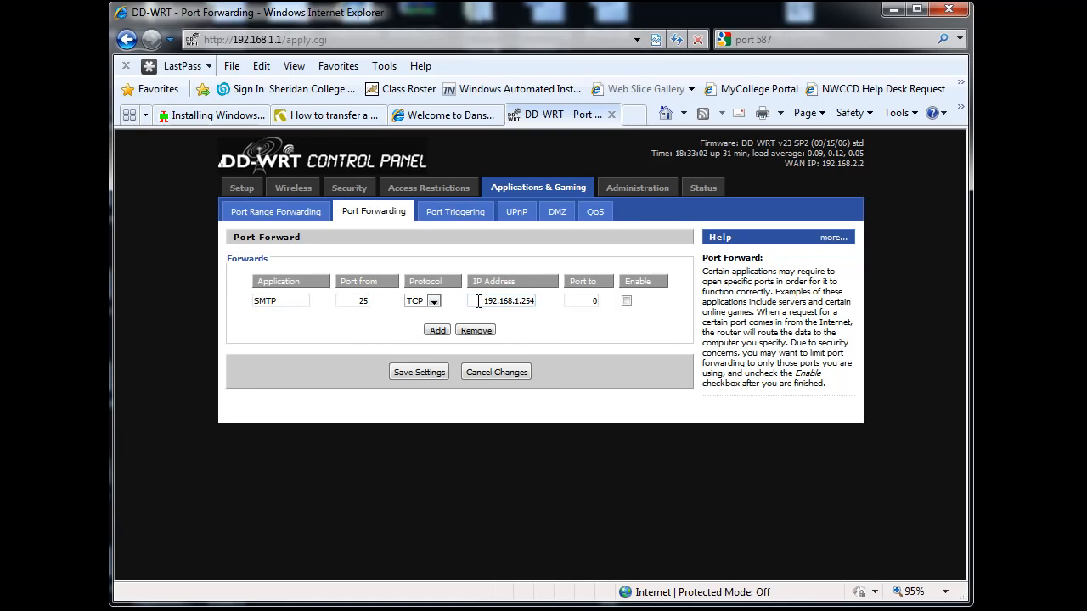
left_click_drag(478, 301, 560, 310)
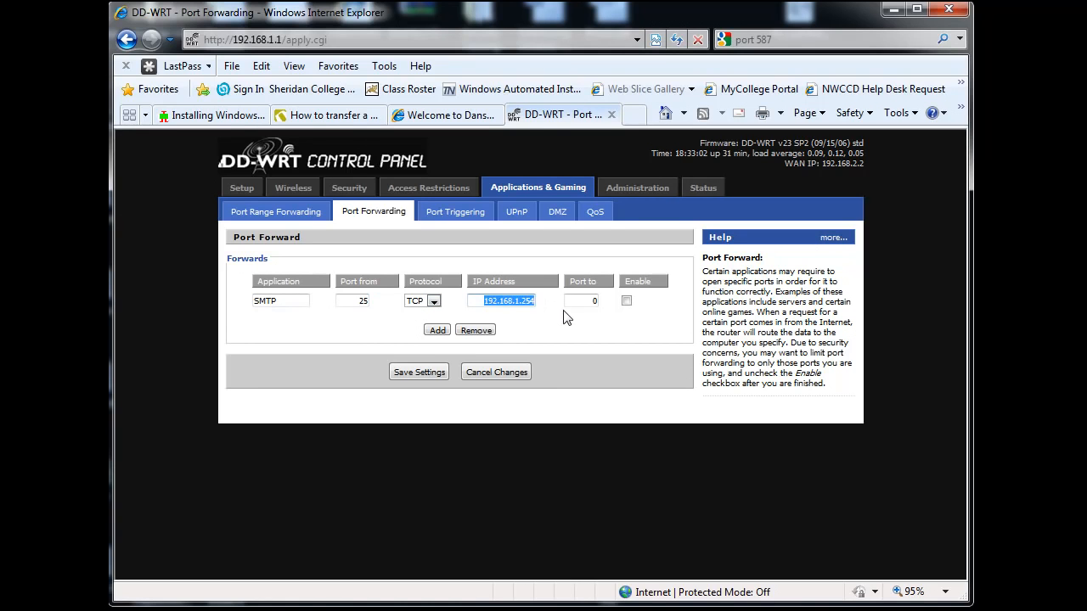
key("Tab")
type("25")
left_click(627, 300)
left_click(415, 376)
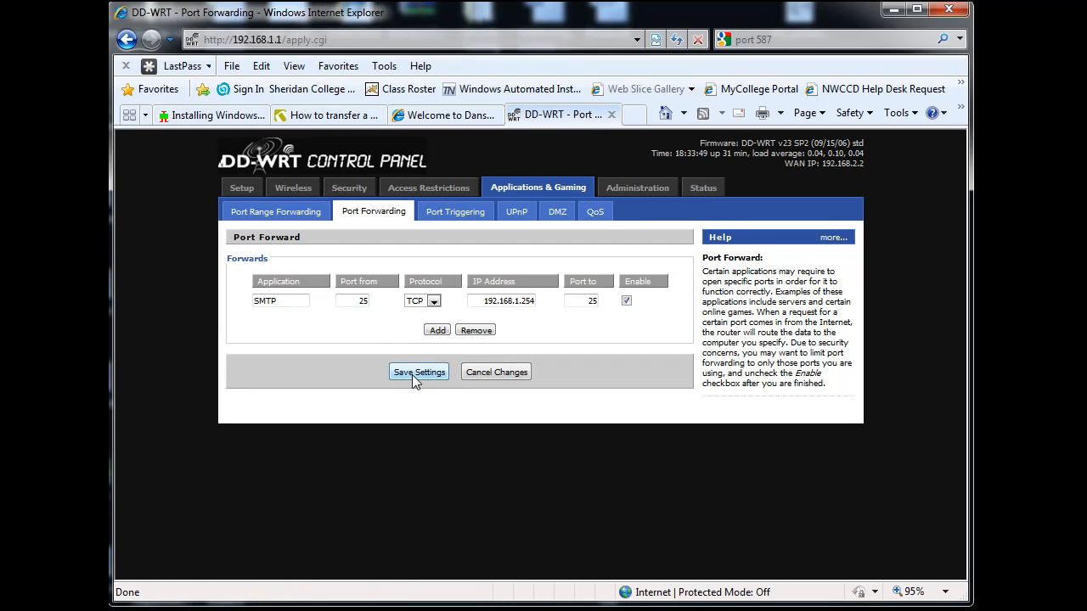
Add a second port forward named POP3 with source port 110 and protocol TCP
left_click(435, 331)
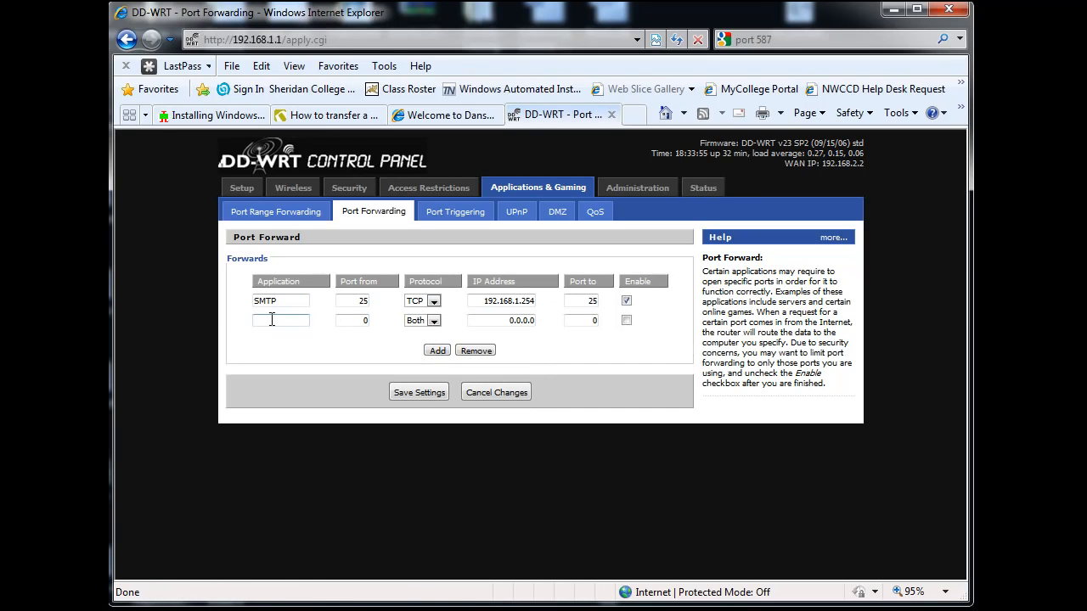
type("POP3")
key("Tab")
type("110")
left_click(434, 322)
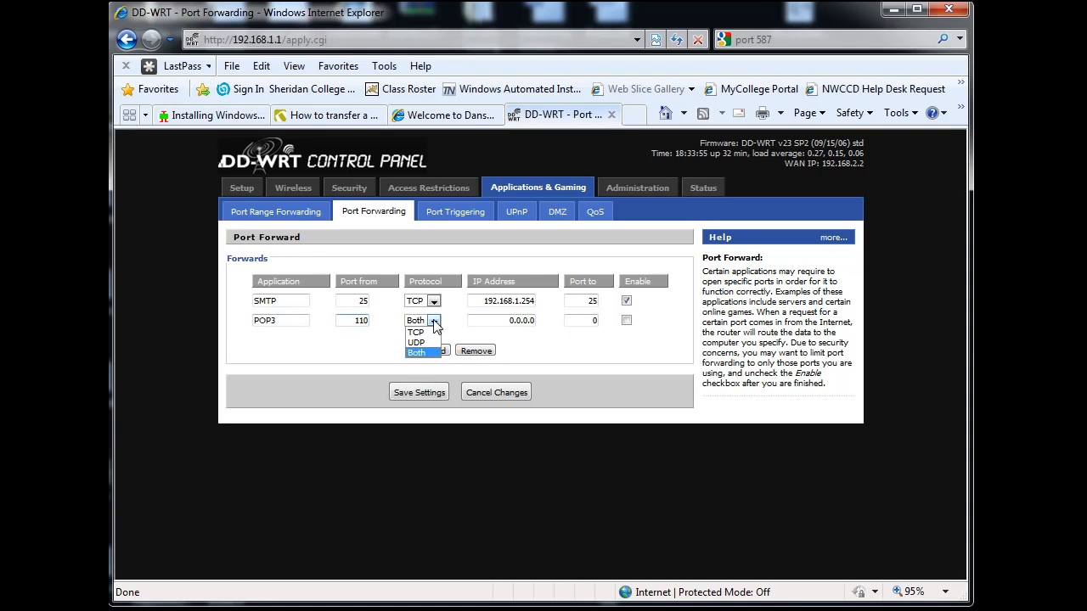
left_click(420, 332)
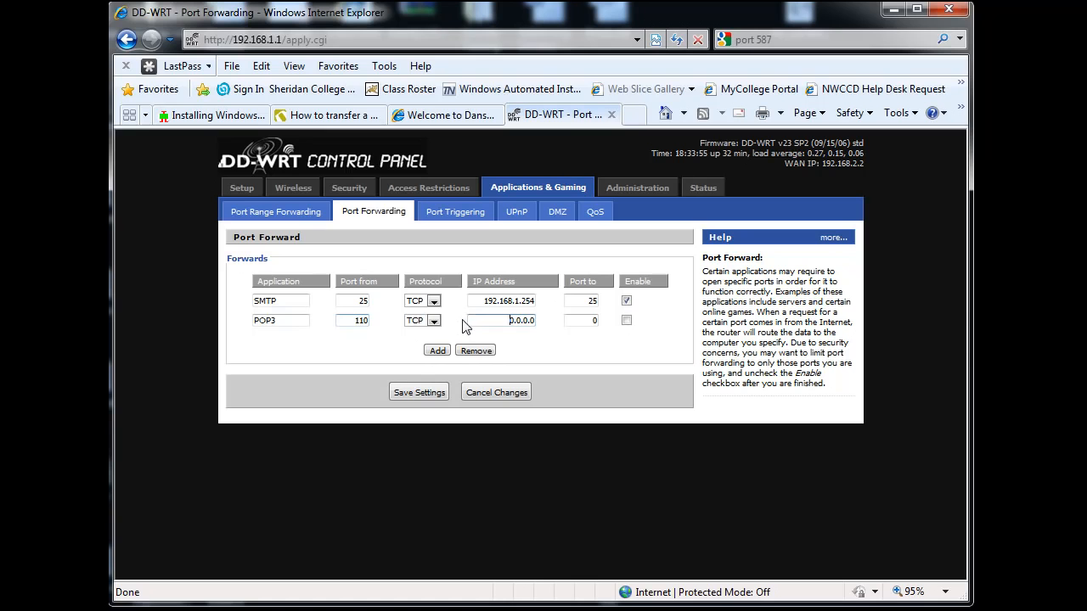
left_click(434, 322)
left_click(433, 322)
double_click(282, 301)
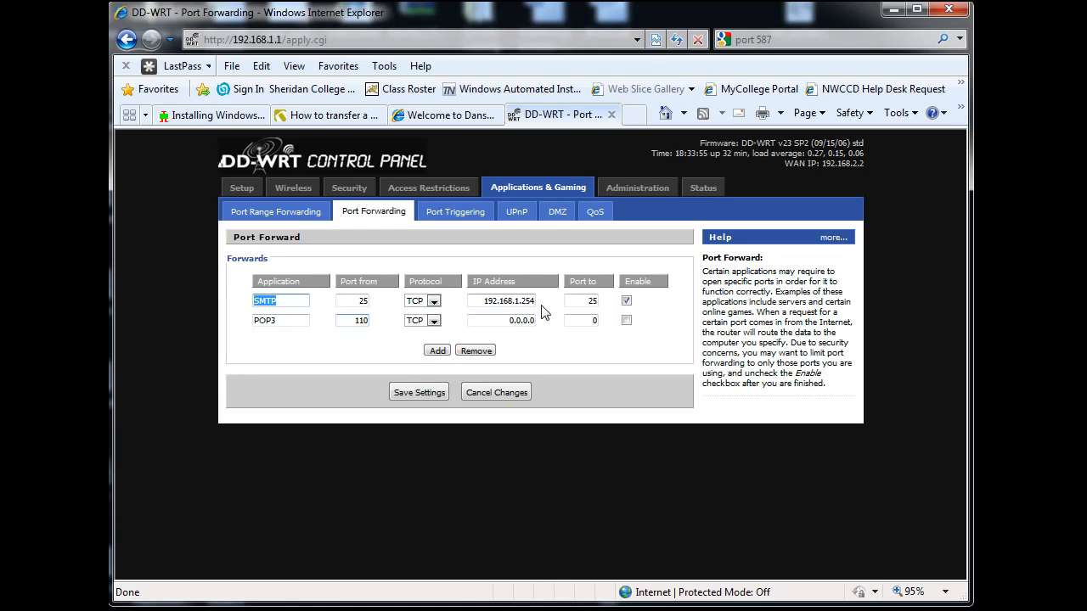
Direct the POP3 forward to 192.168.1.254 port 110, enable it and save the settings
double_click(518, 320)
type("192")
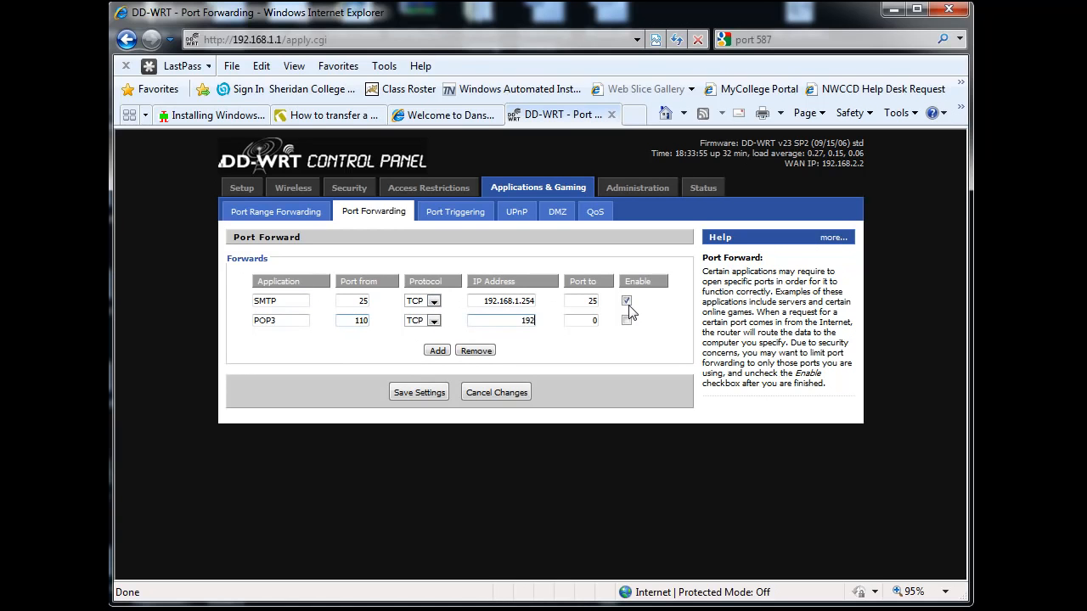
type(".168.1.")
type("254")
type("11")
left_click(627, 321)
left_click(420, 391)
Add a third port forward named POP3 - SSL with source port 995 and protocol TCP
left_click(436, 352)
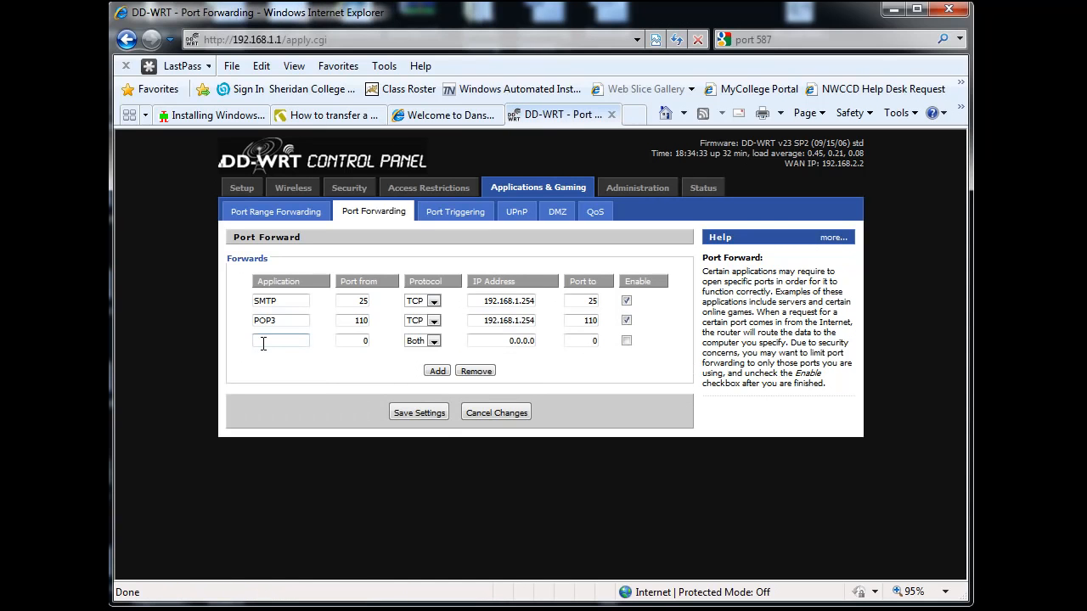
left_click(262, 343)
type("POP3 - SSL")
left_click_drag(356, 342, 393, 342)
type("995")
left_click(433, 341)
left_click(415, 353)
Direct the POP3 - SSL forward to 192.168.1.254, enable it and save the settings
left_click_drag(497, 340, 565, 339)
type("192.168.1.254")
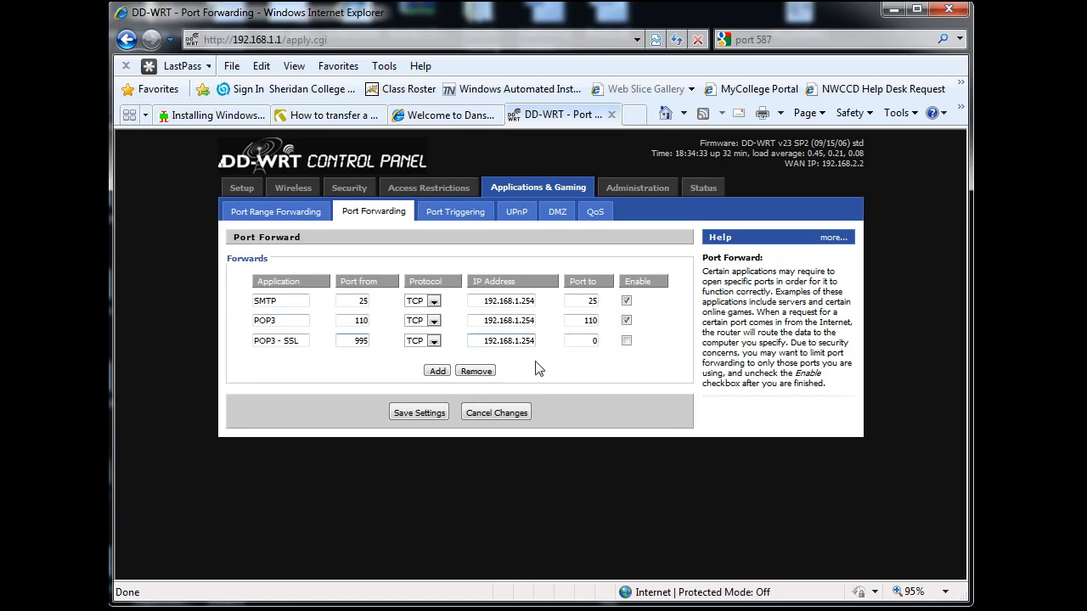
key("Tab")
left_click(626, 341)
left_click(426, 411)
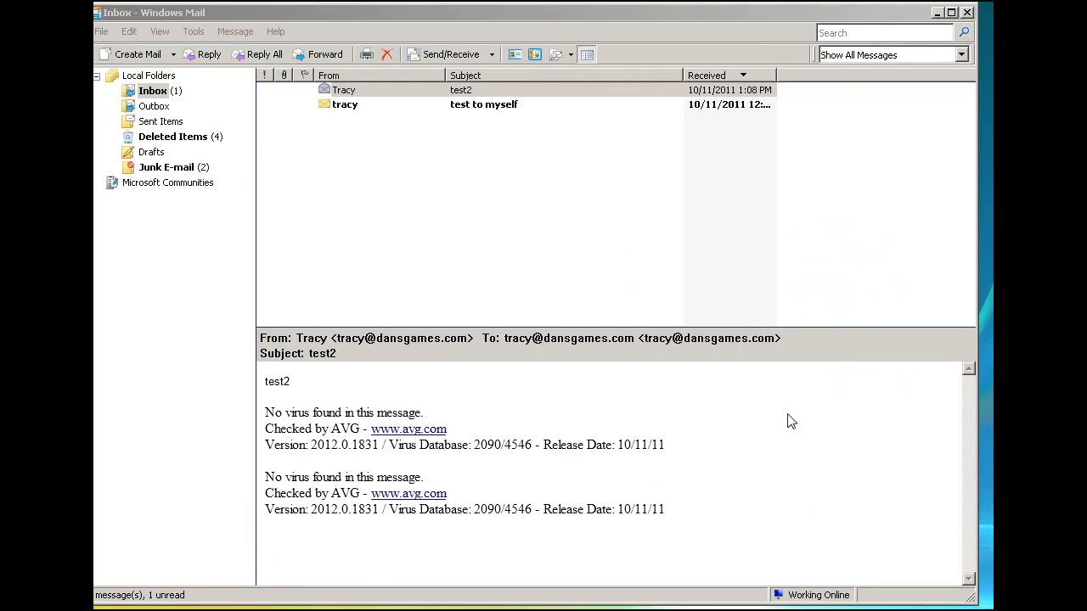
Switch to Windows Mail and open the properties of the mail.dansgames.com account
left_click(640, 37)
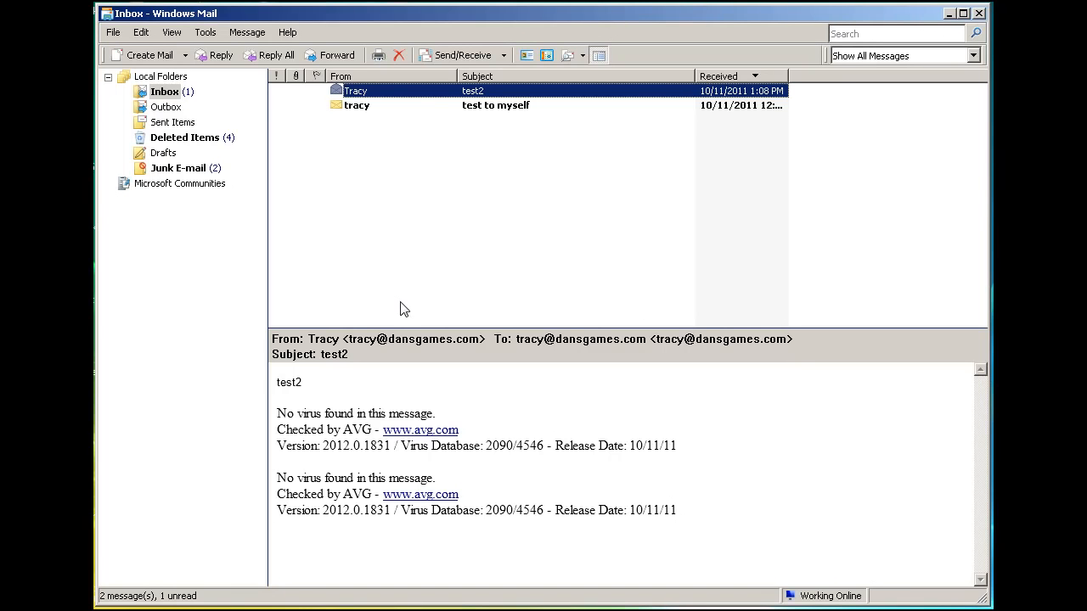
left_click(204, 34)
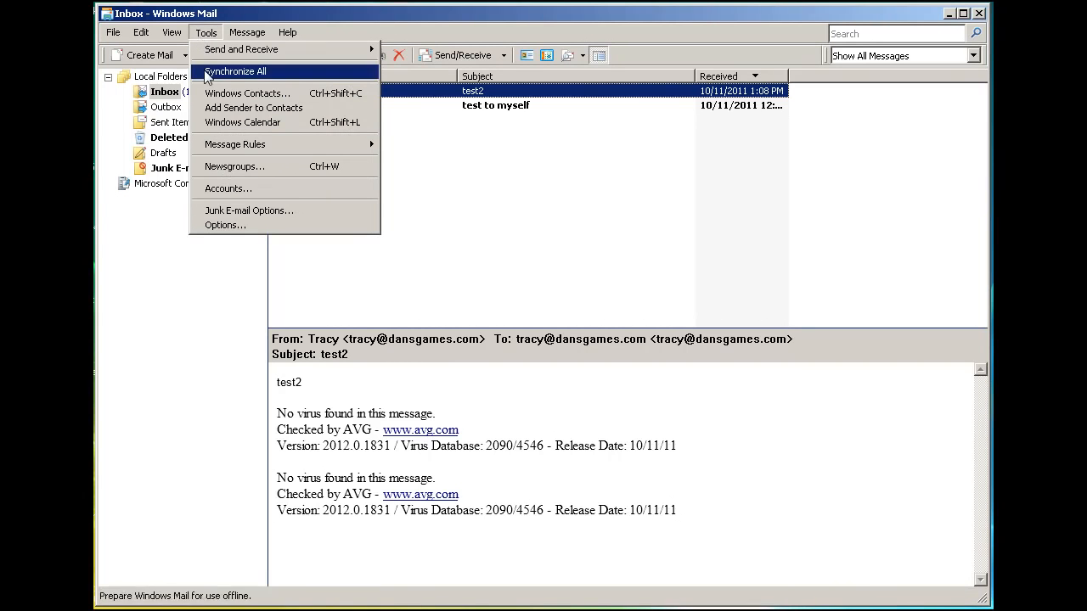
left_click(227, 187)
left_click(393, 267)
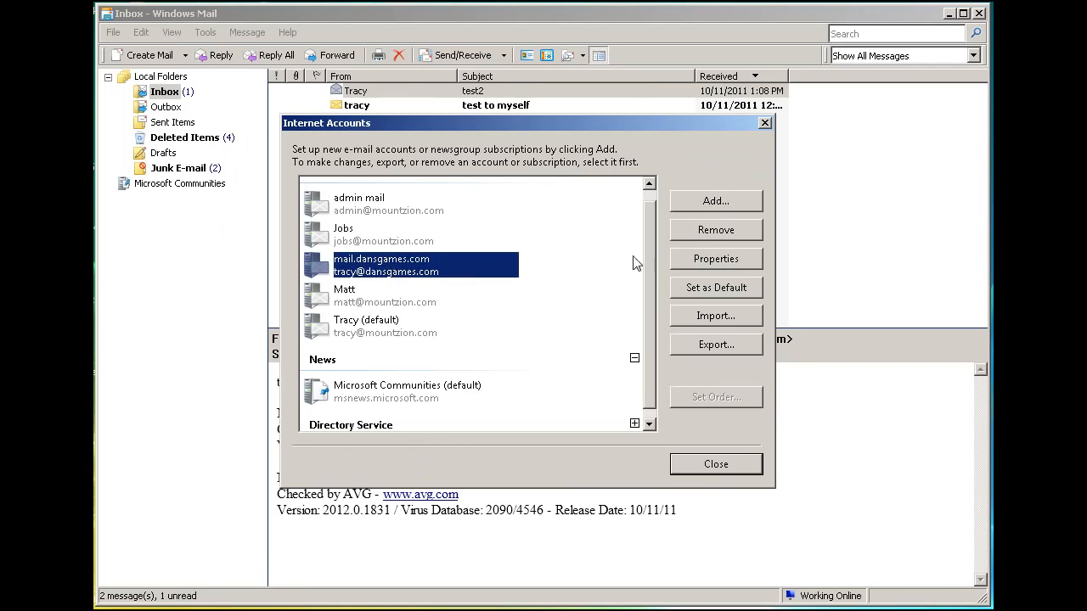
left_click(696, 260)
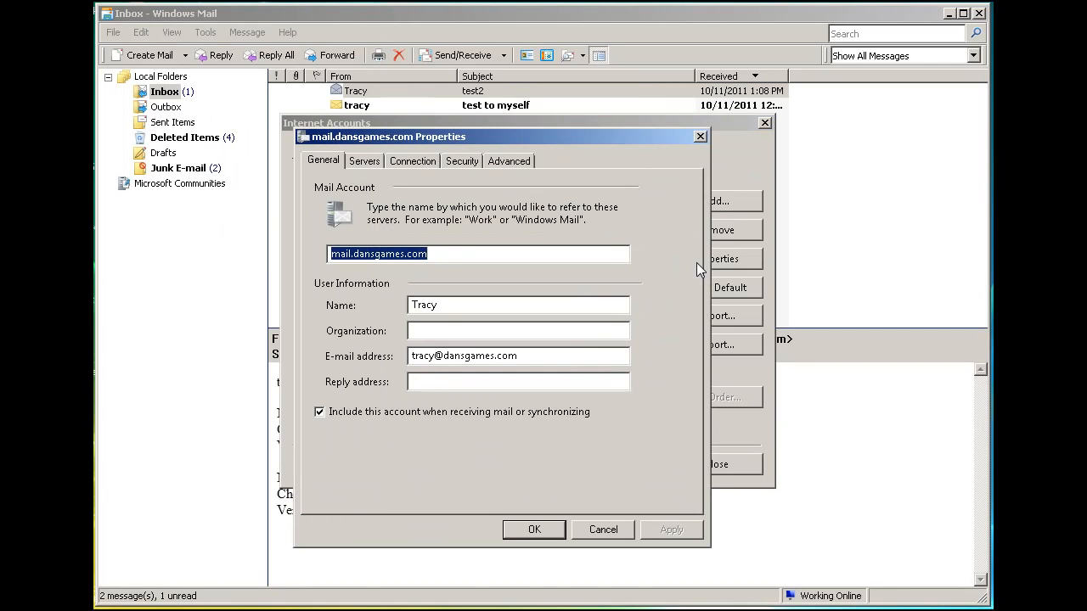
Review the account's mail servers, outgoing authentication option and advanced port numbers, and close the account settings
left_click(365, 162)
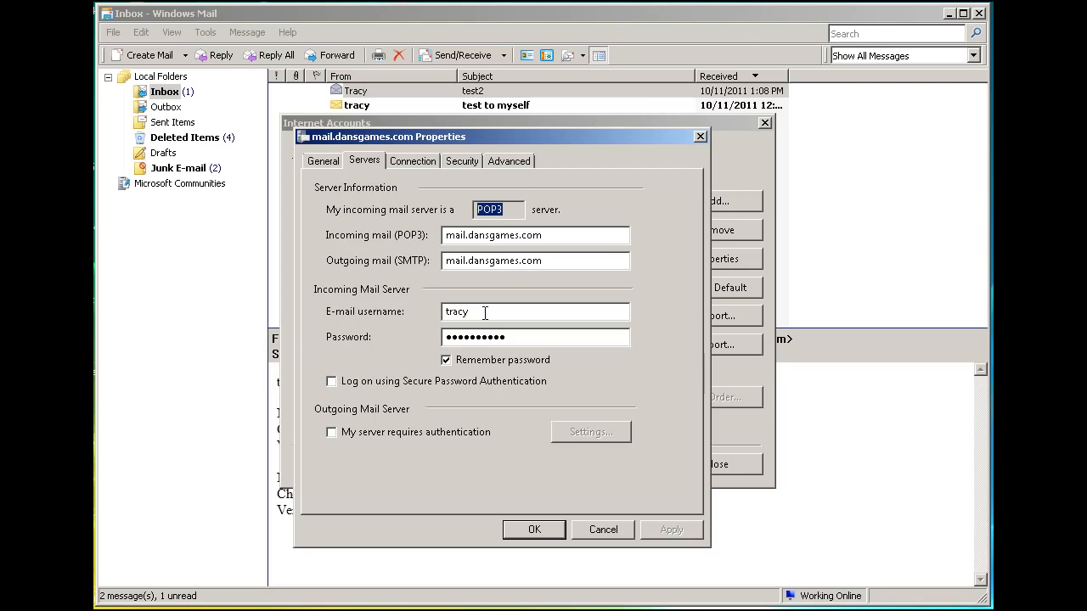
left_click_drag(481, 314, 423, 324)
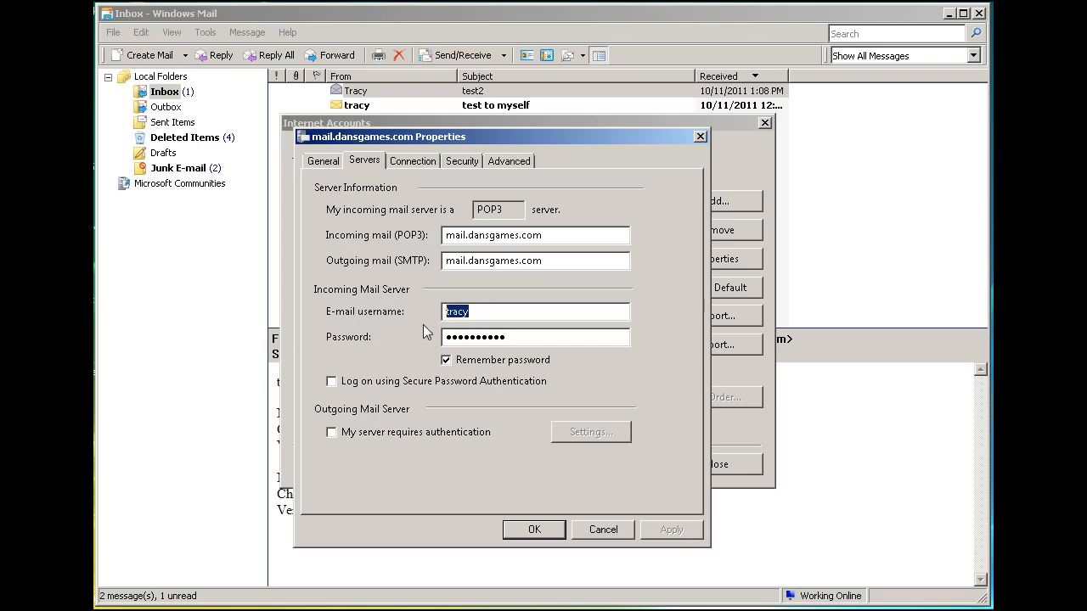
left_click(410, 433)
left_click(332, 433)
left_click(502, 163)
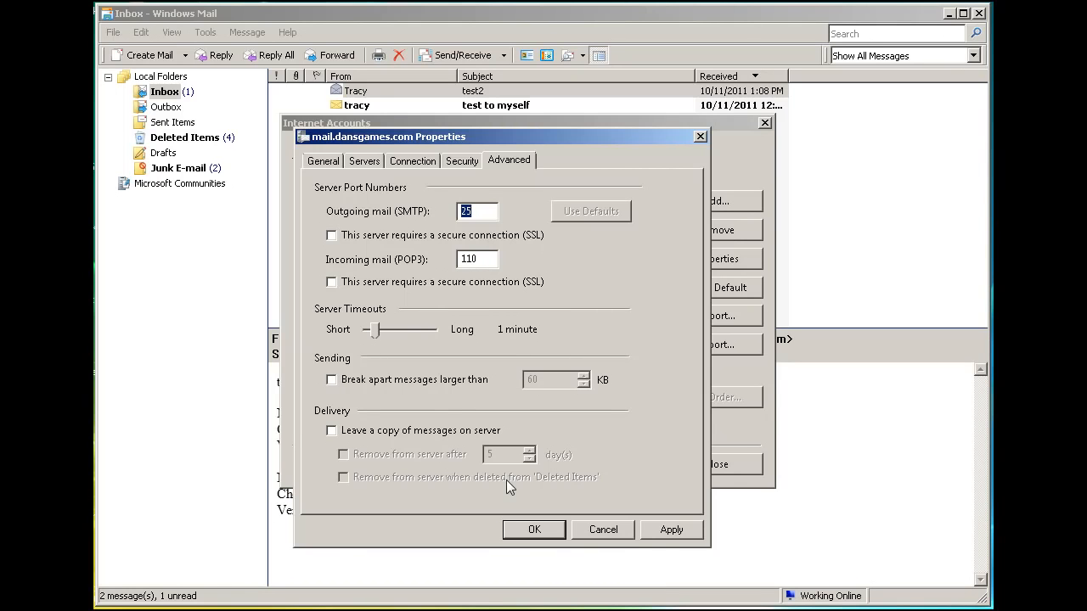
left_click(525, 530)
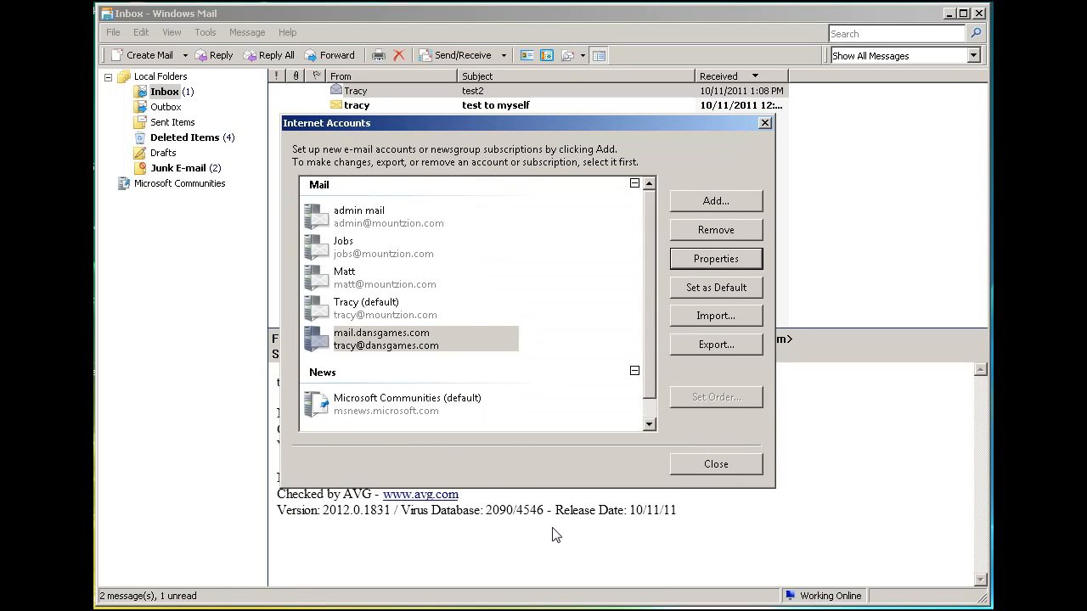
left_click(691, 465)
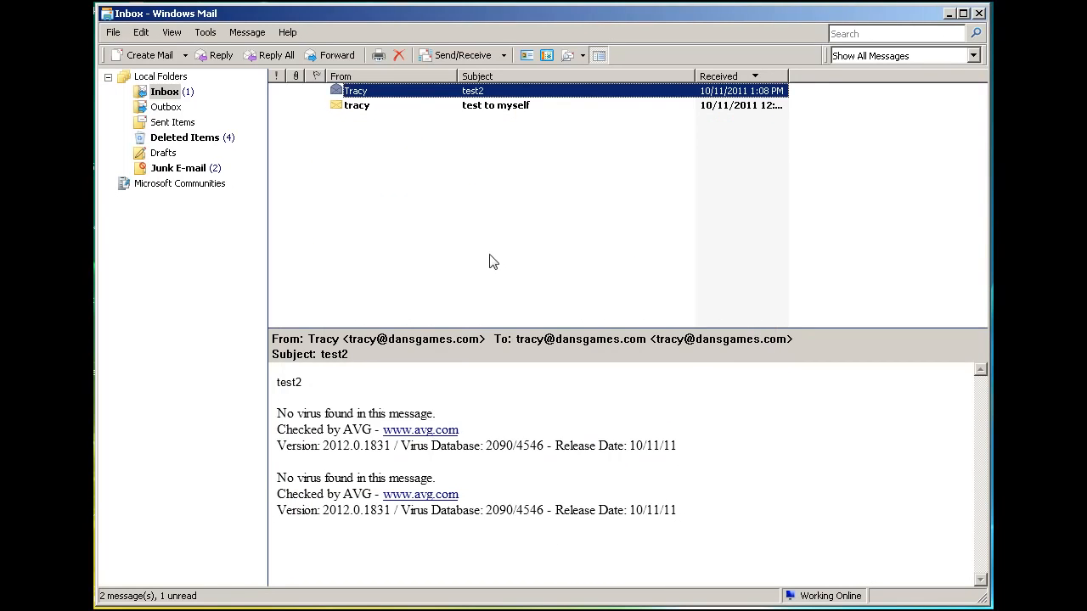
Create a new message from the mail.dansgames.com account, addressed to that account's own e-mail address
left_click(142, 54)
left_click(369, 76)
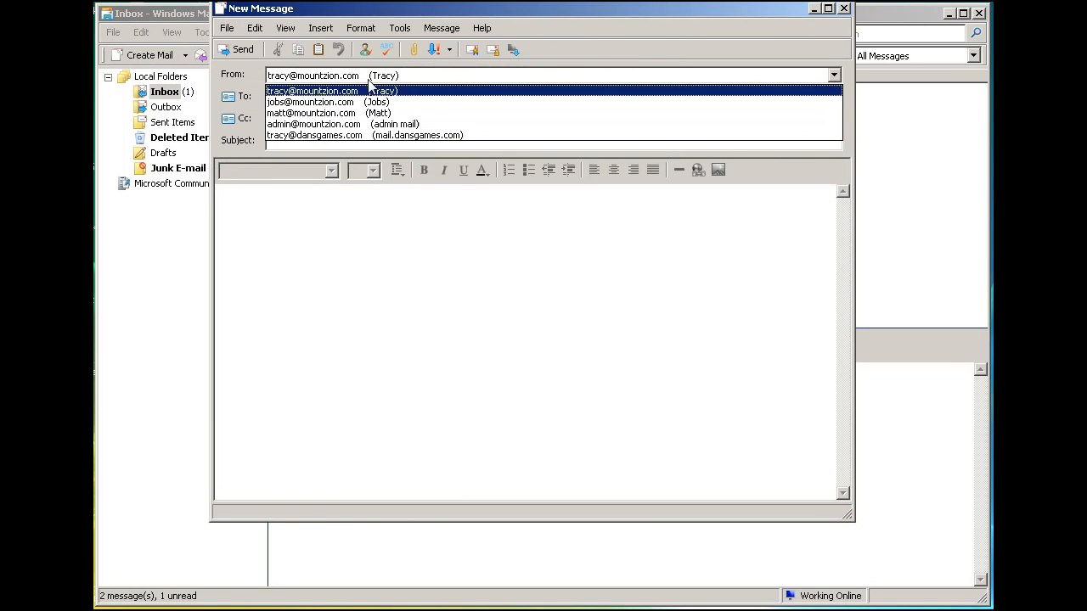
left_click(335, 136)
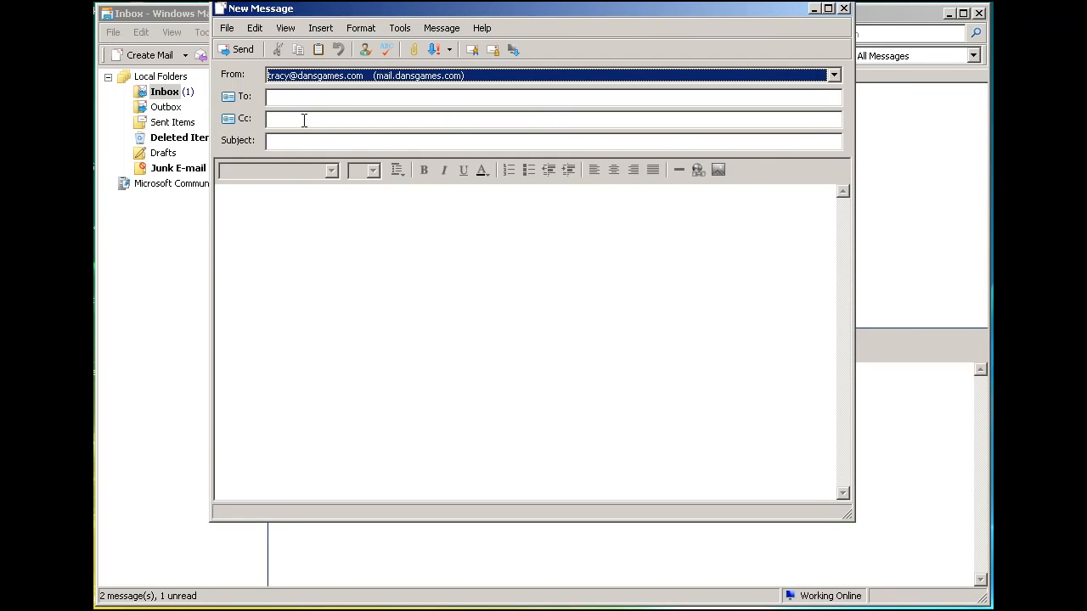
left_click(292, 97)
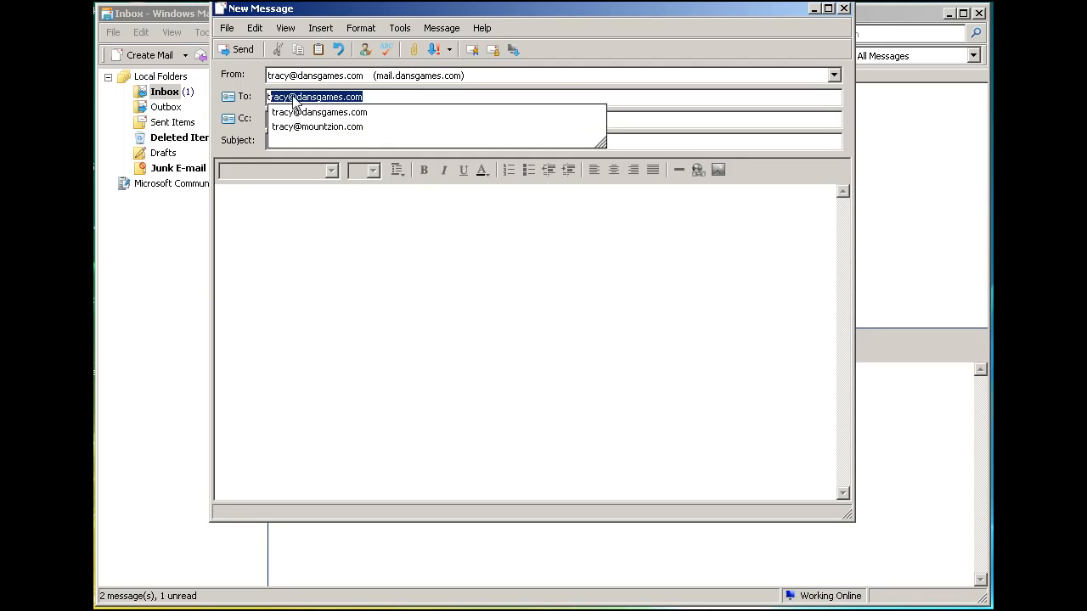
key("Down")
key("Return")
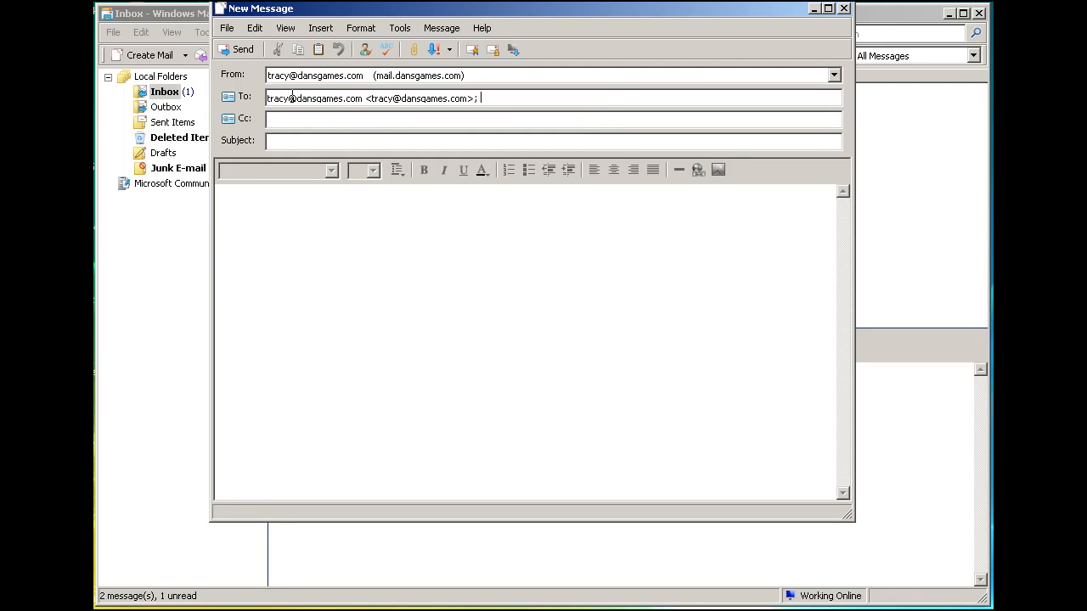
Give the message the subject test3 and the body "Hello 3", and send it
left_click(295, 141)
type("tes")
left_click(291, 223)
type("Hello 3")
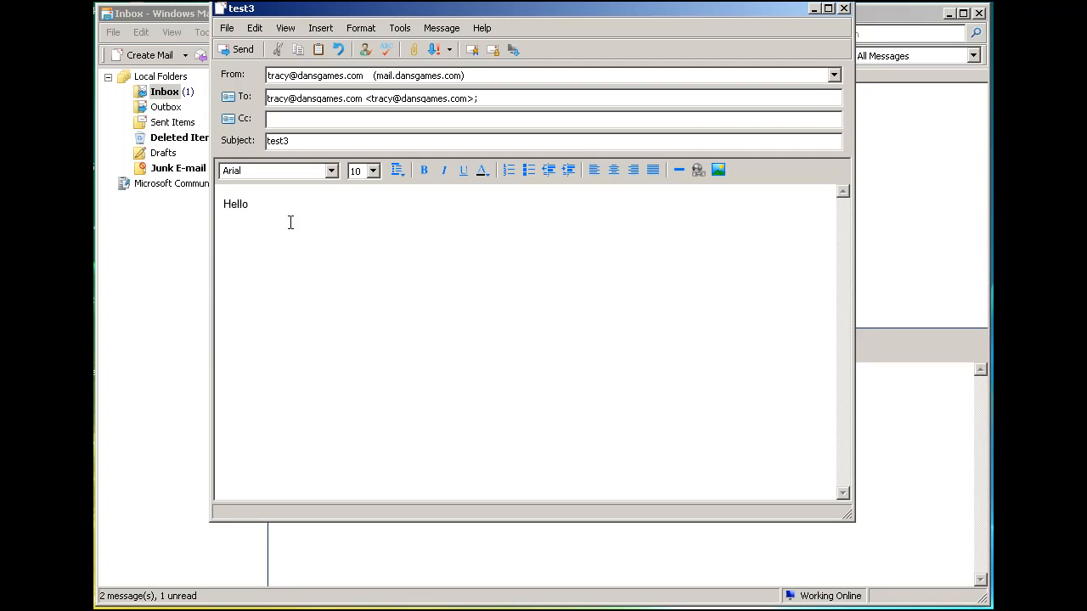
left_click(236, 49)
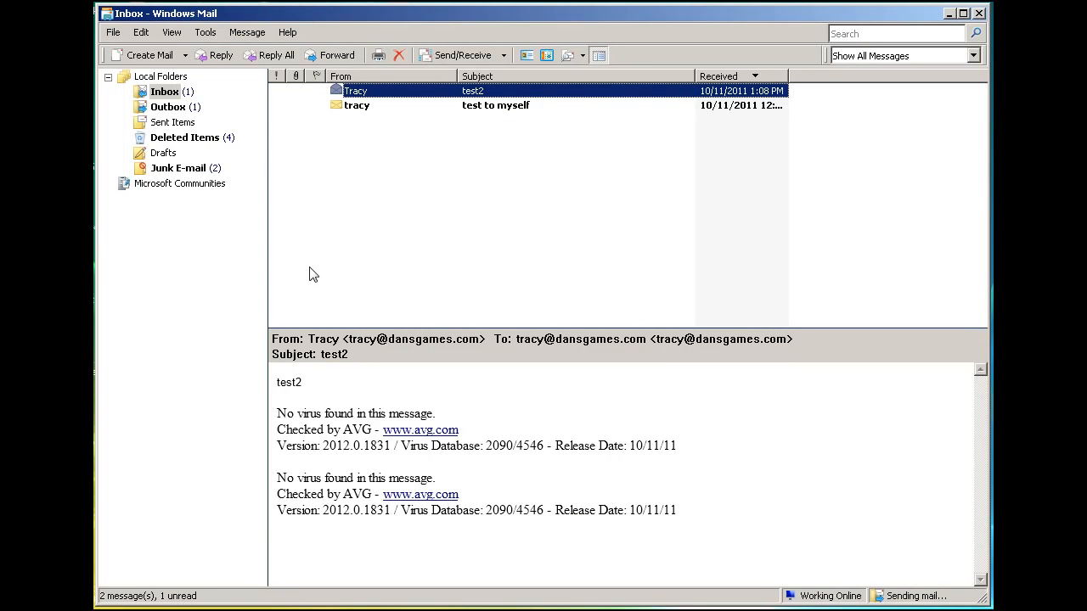
Check the Outbox, send and receive mail for the mail.dansgames.com account only, and look for the test3 message in the Inbox
left_click(167, 109)
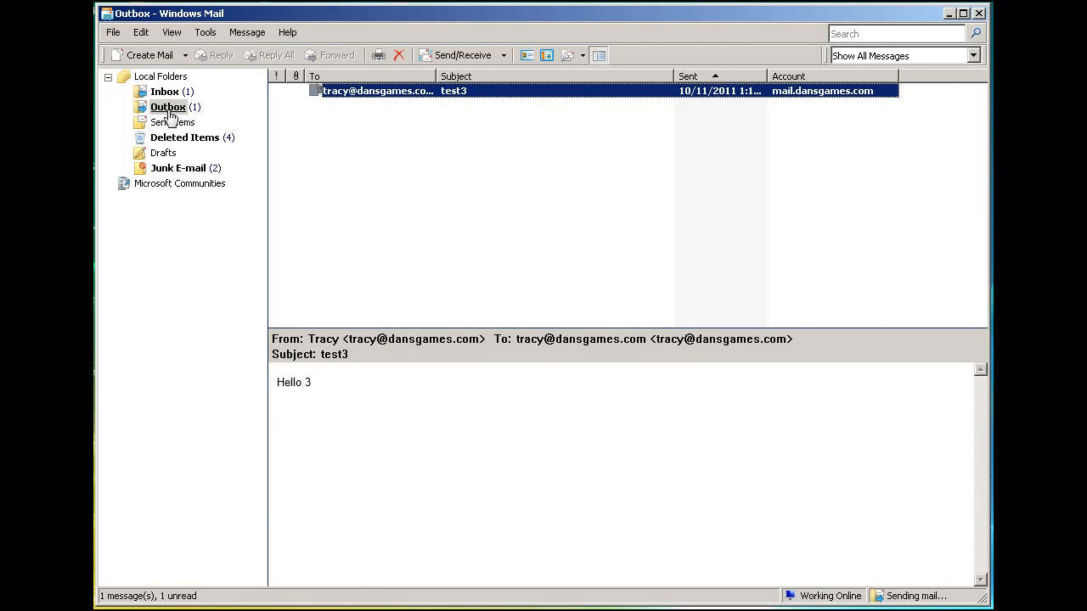
left_click(208, 32)
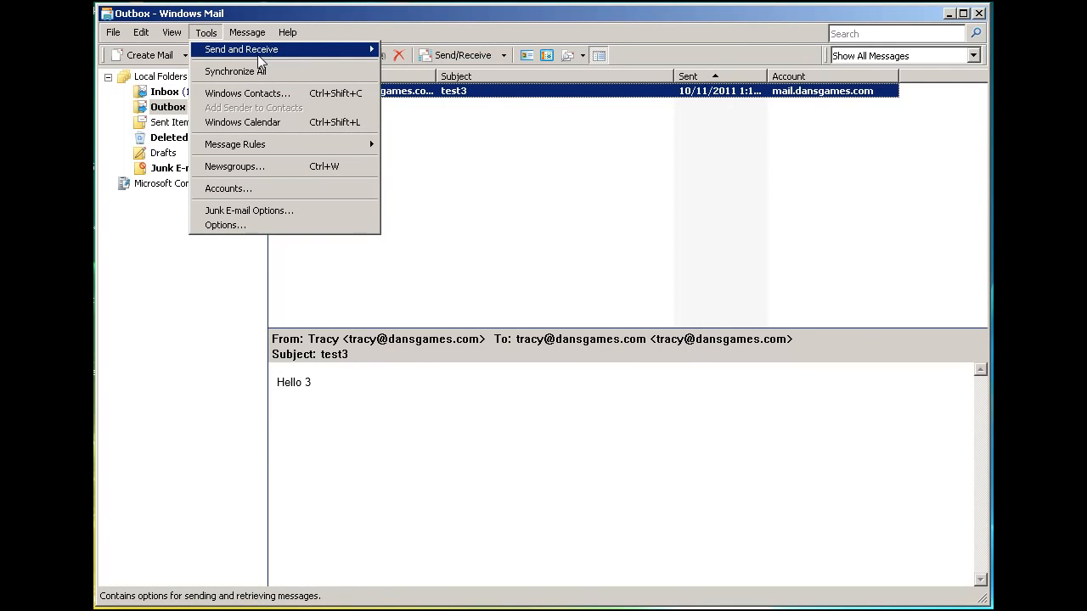
mouse_move(258, 53)
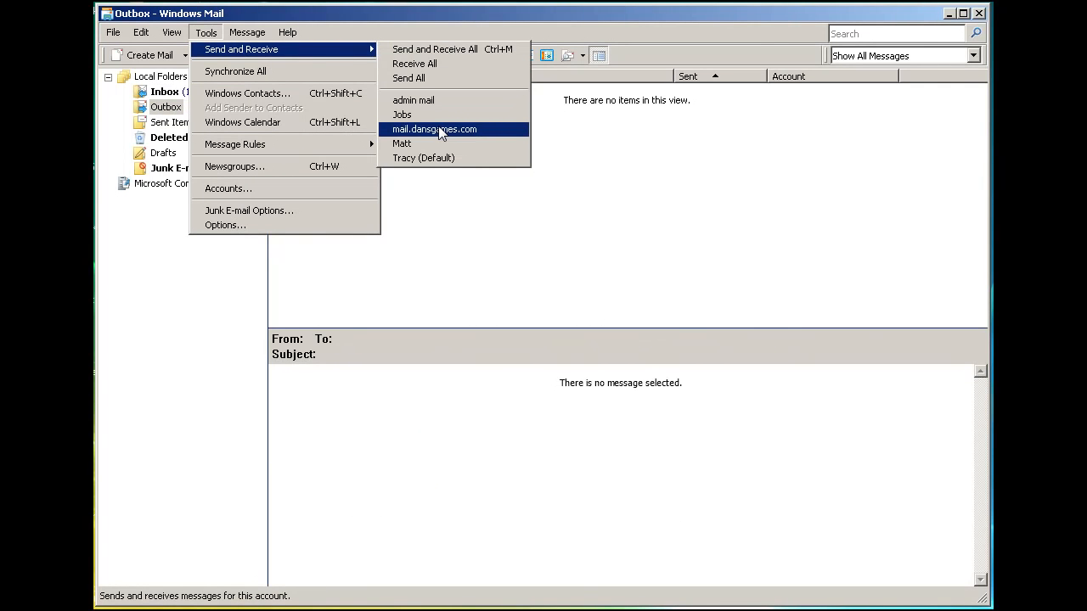
left_click(441, 132)
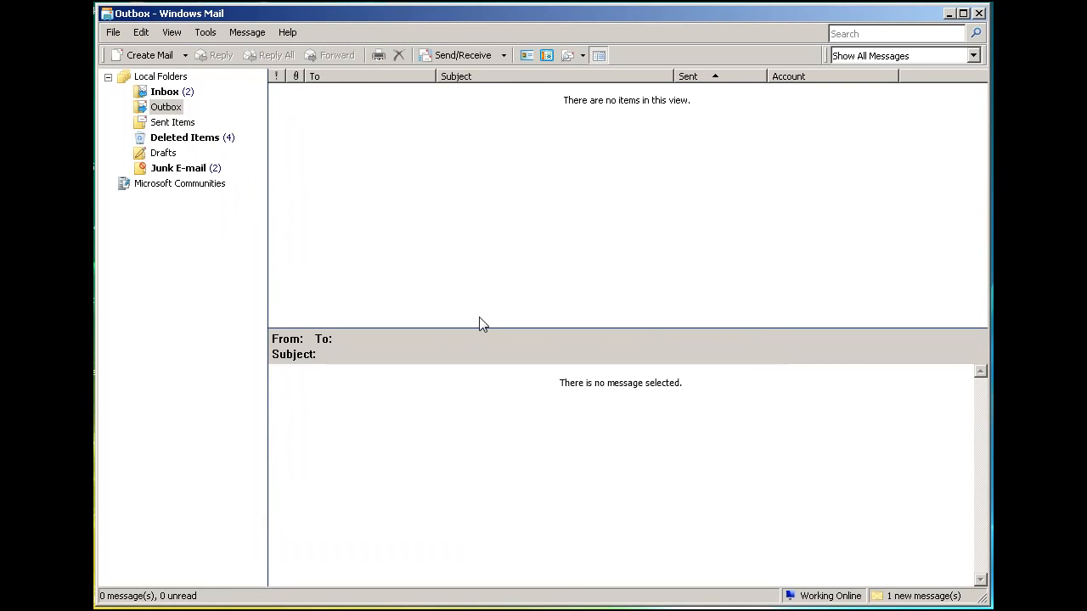
left_click(162, 94)
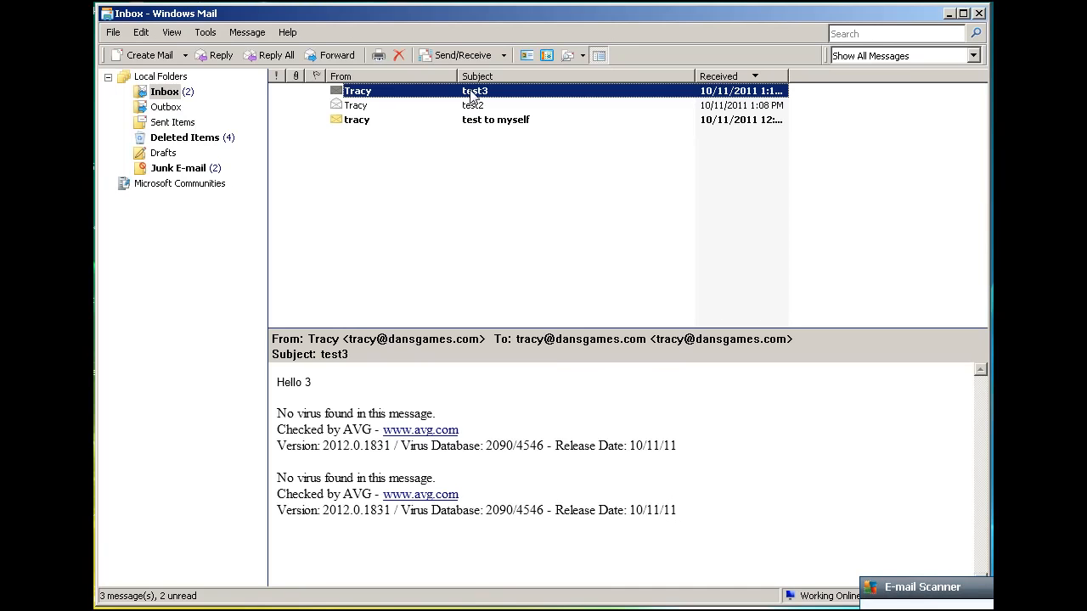
left_click(454, 202)
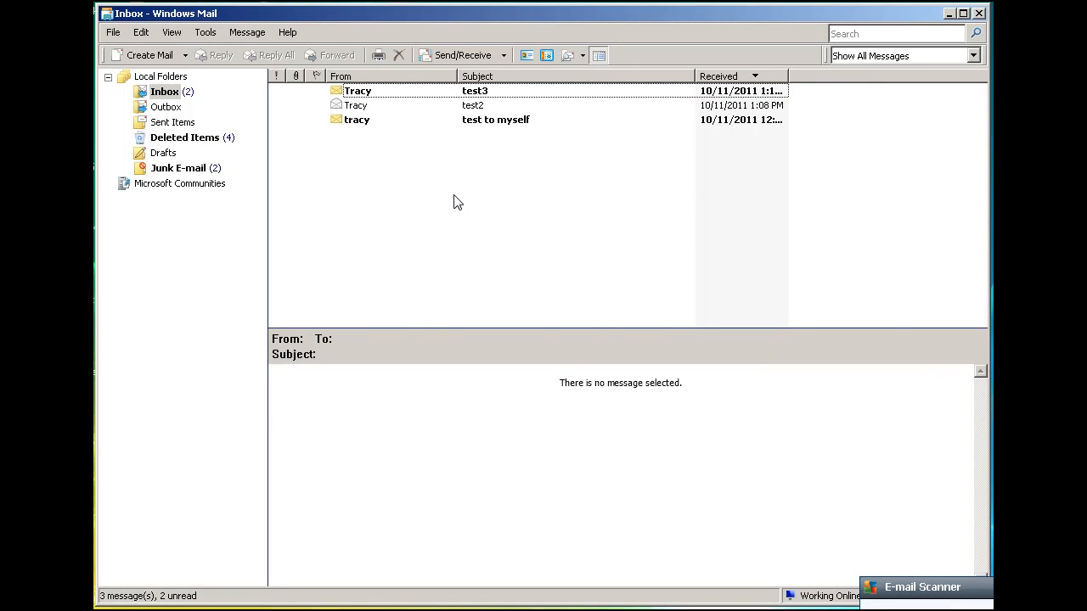